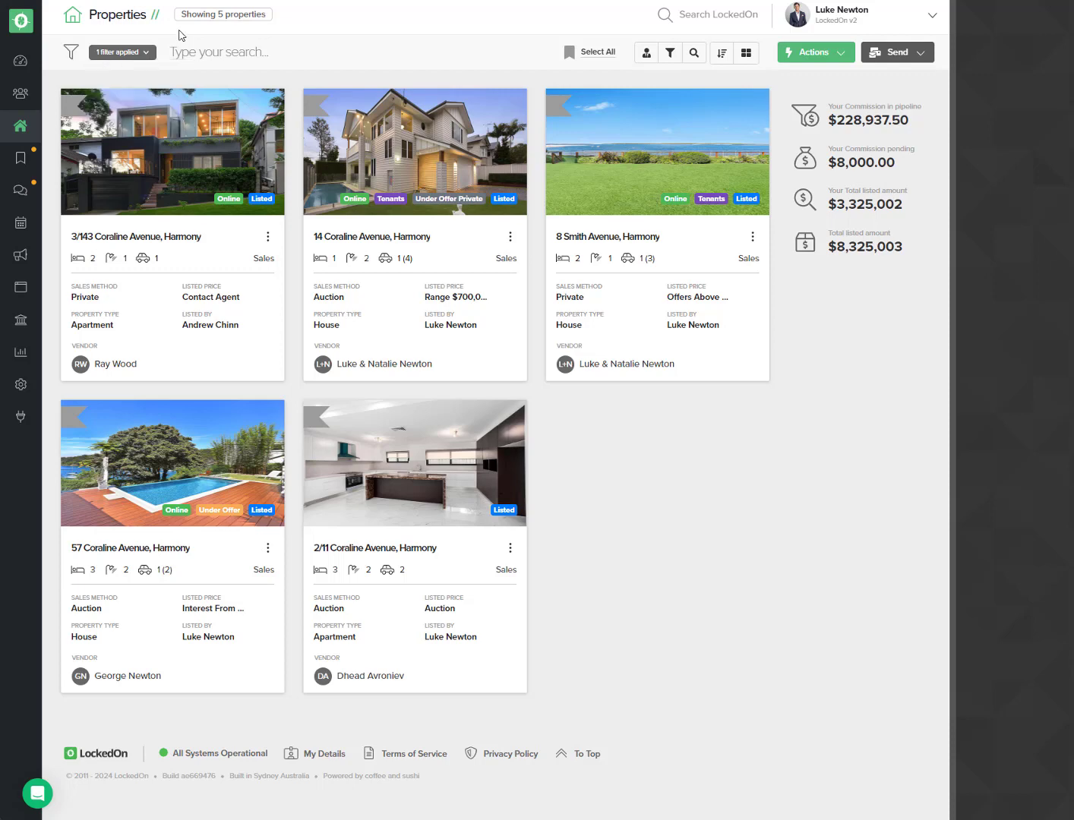
Step: Open the Property Details search and set the status filter to Prospects and Potential
click(694, 53)
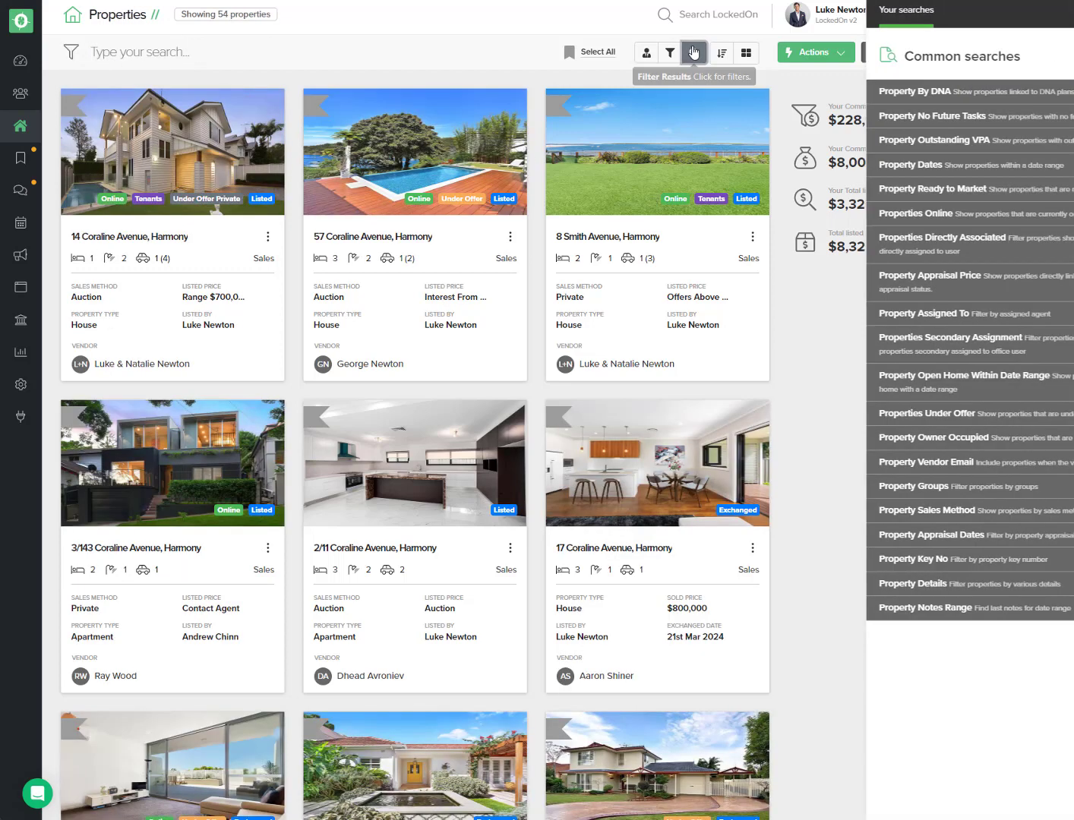
click(874, 583)
scroll(851, 608, down, 5)
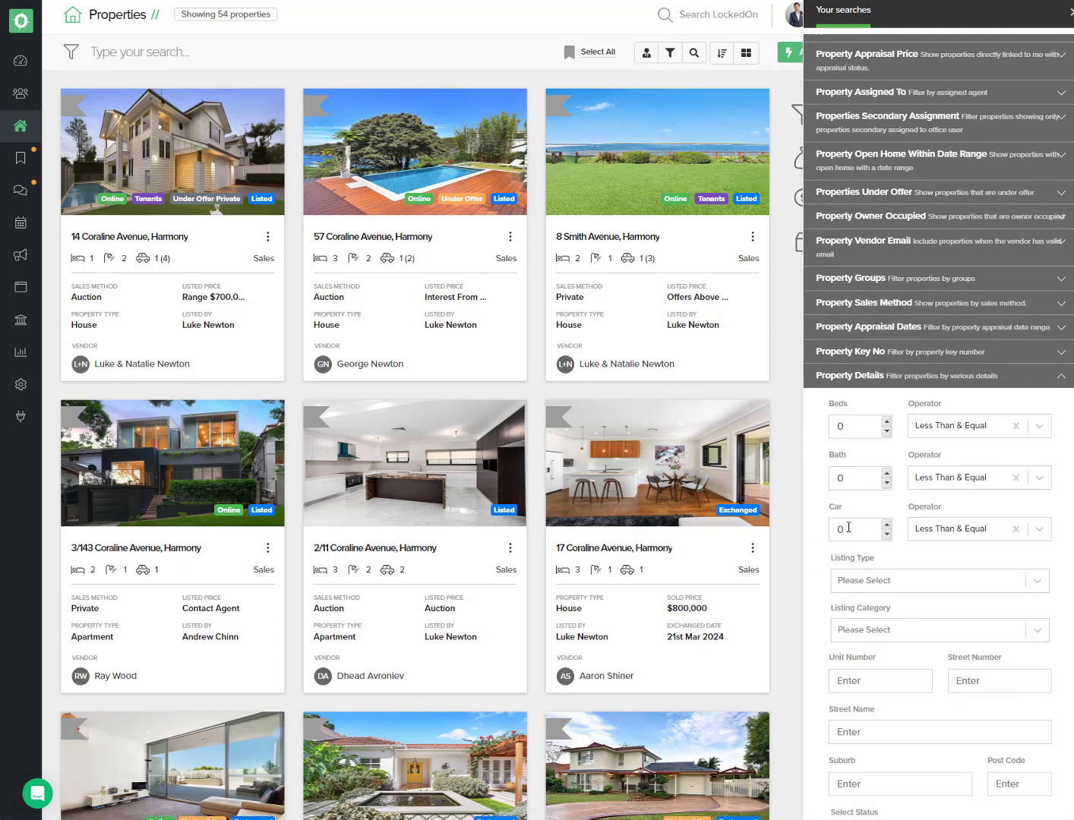
click(851, 638)
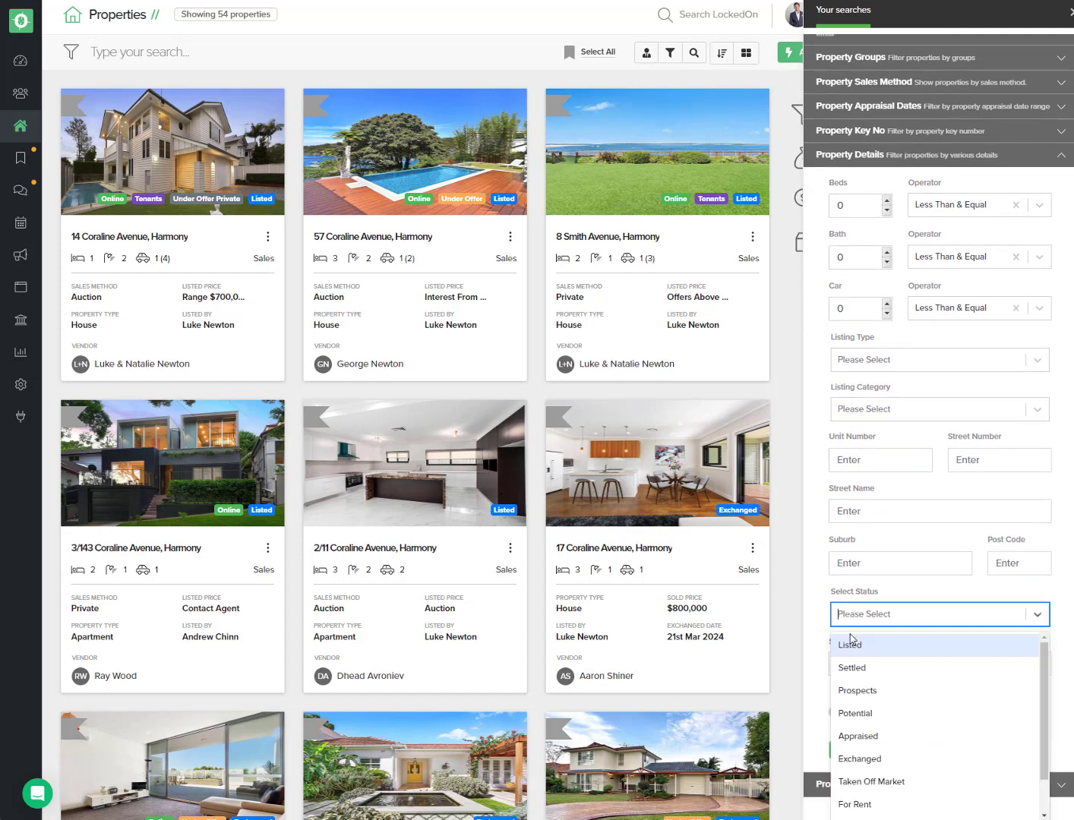
scroll(851, 642, down, 1)
click(851, 644)
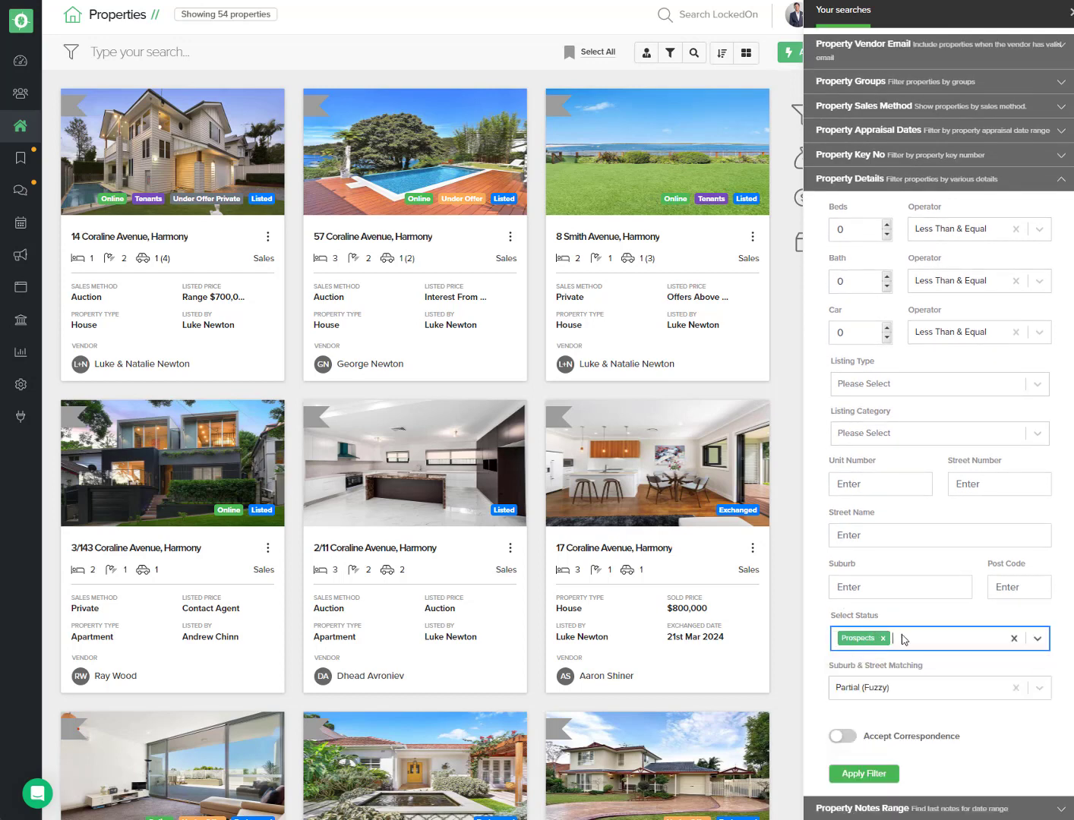
click(904, 640)
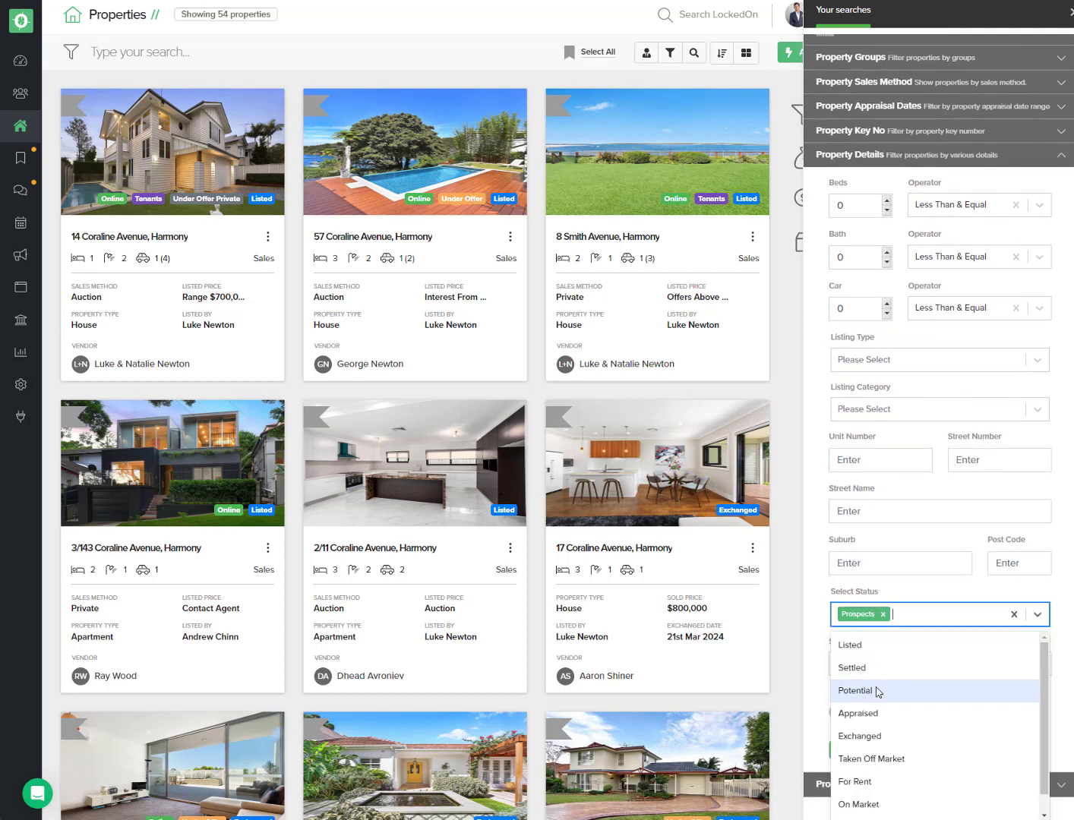
click(879, 692)
Step: Add Appraised and Taken Off Market to the status filter and apply the Property Details filter
click(966, 640)
click(885, 693)
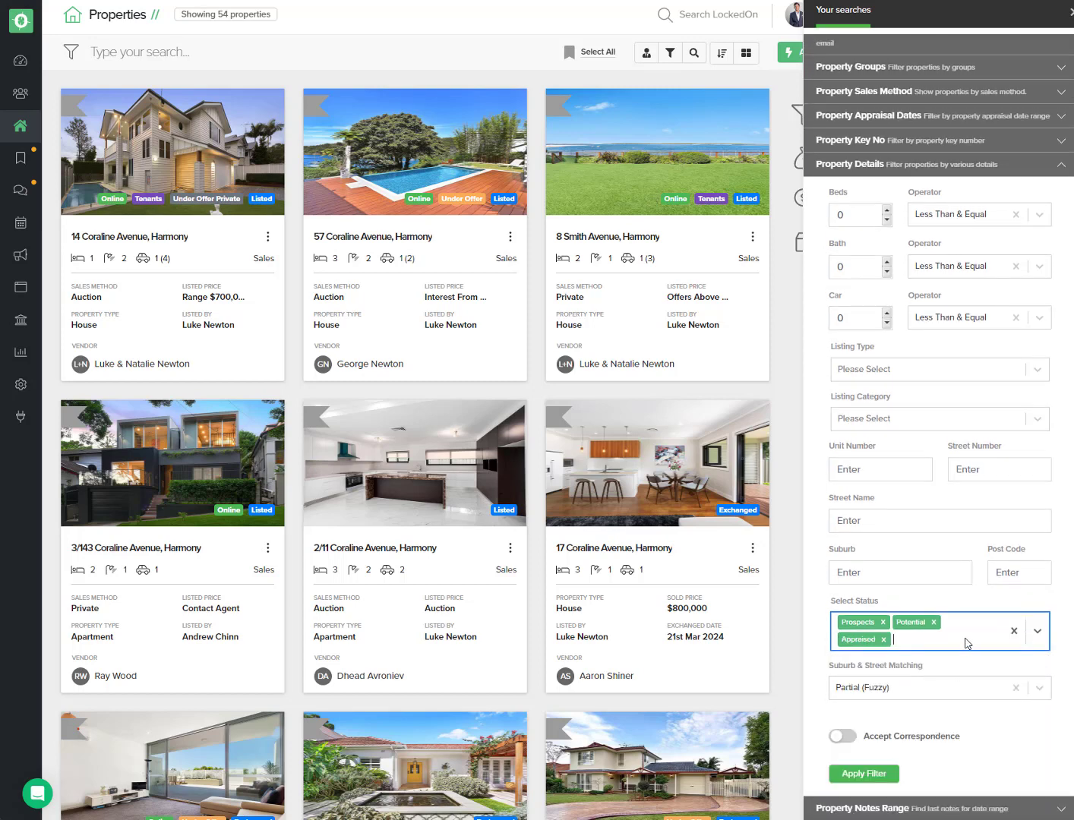
click(967, 644)
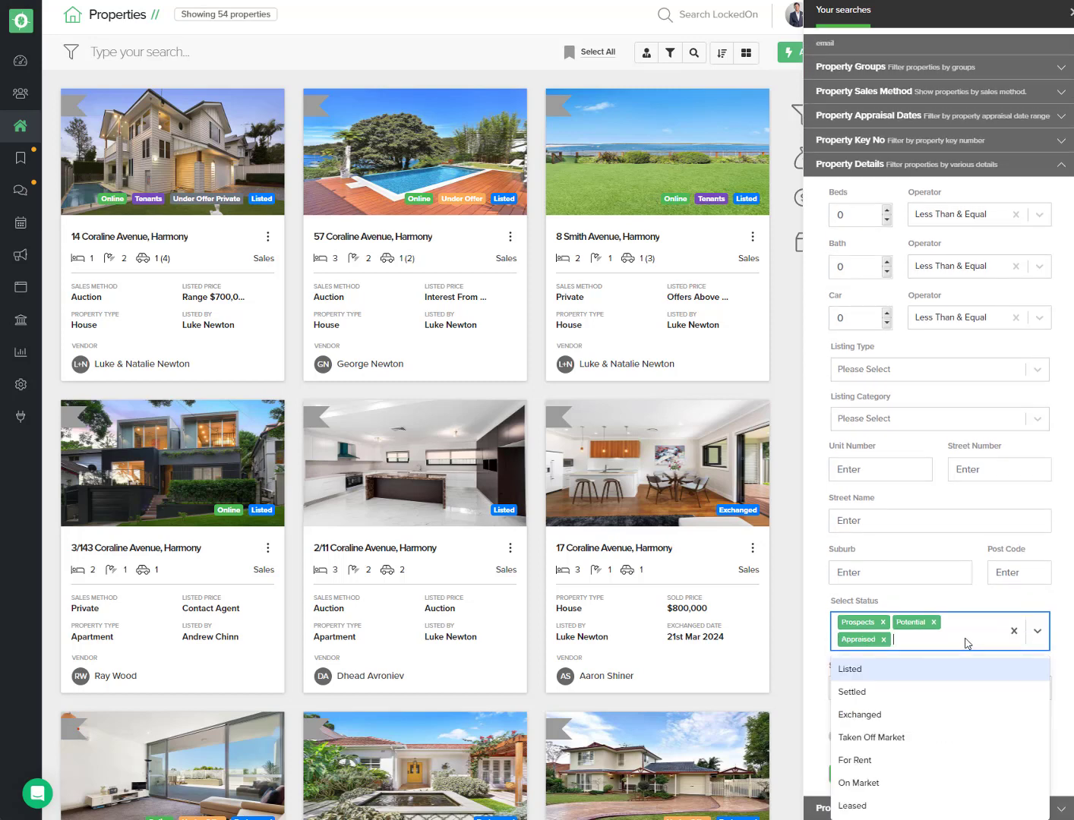
click(890, 741)
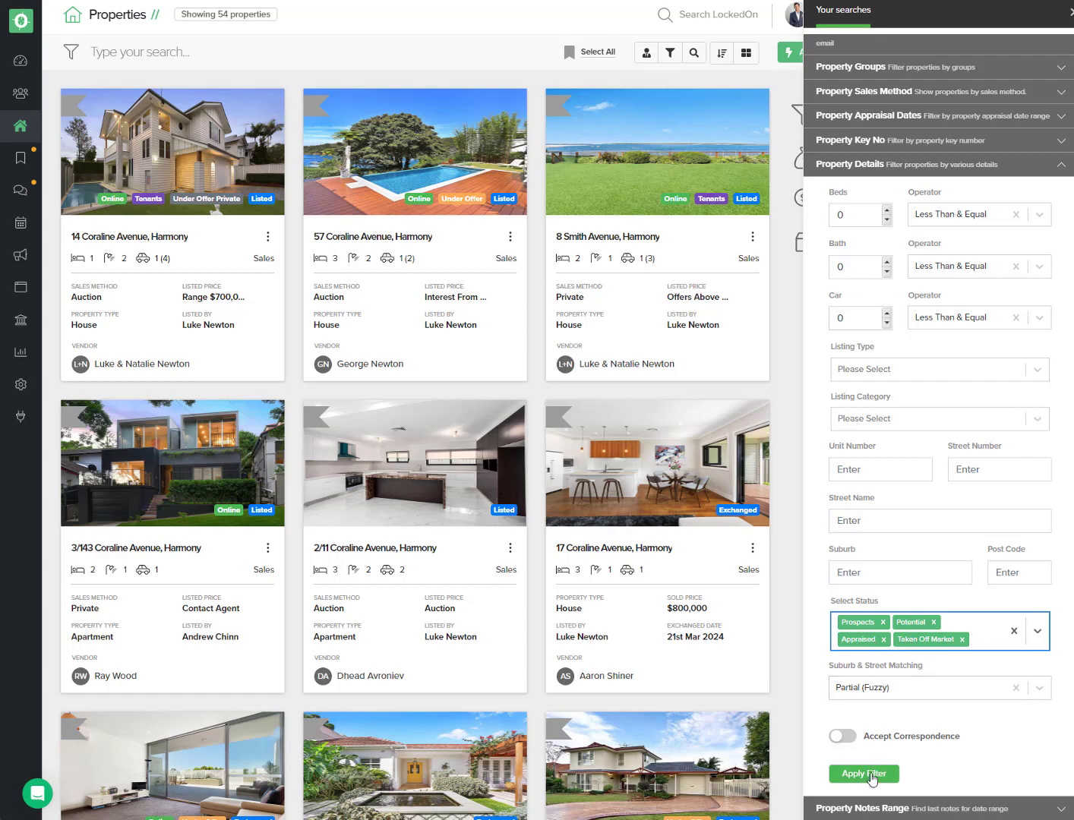
click(872, 775)
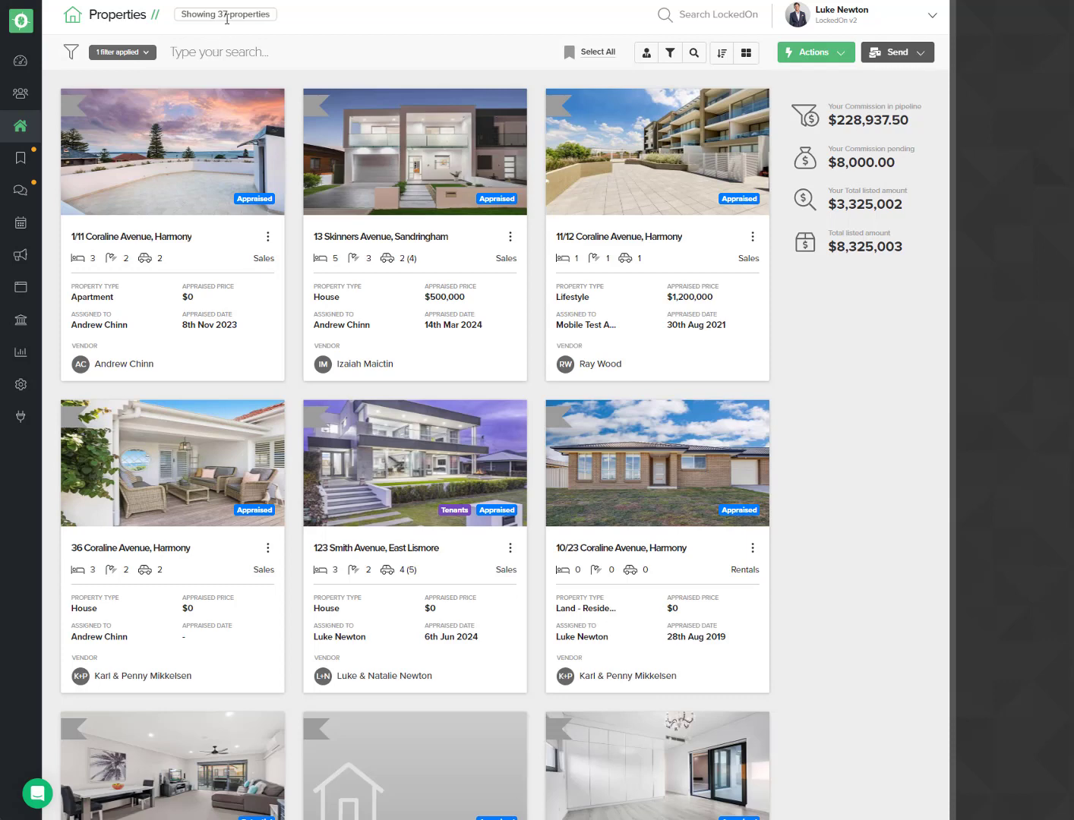
Step: Open a Property Dates search on Appraisal date and set its Date To to 17/06/2024
drag(220, 14, 255, 15)
click(275, 27)
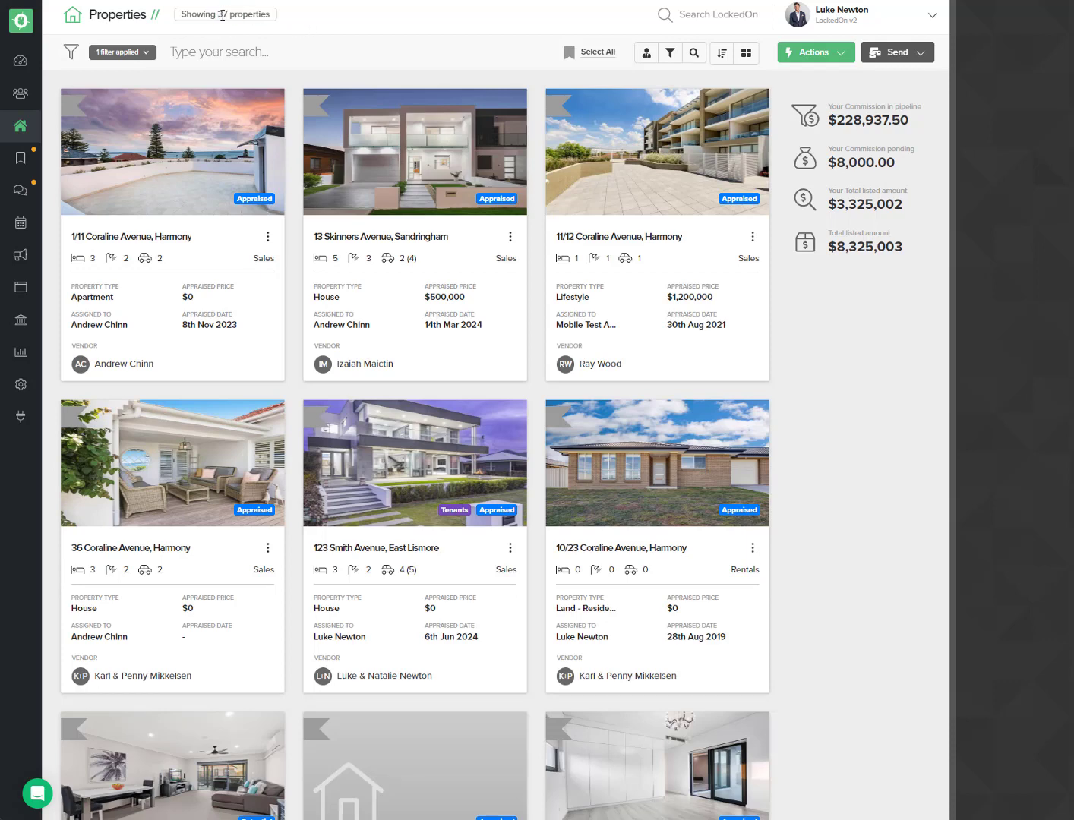
click(694, 54)
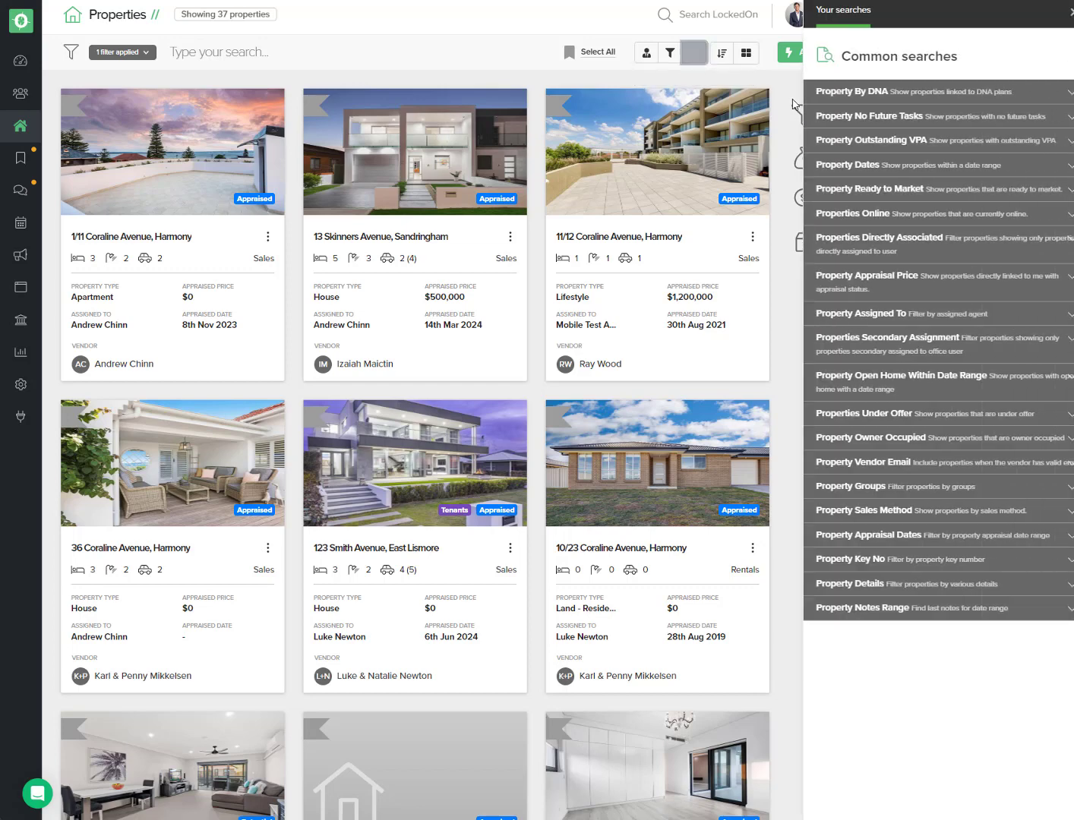
click(856, 160)
click(864, 216)
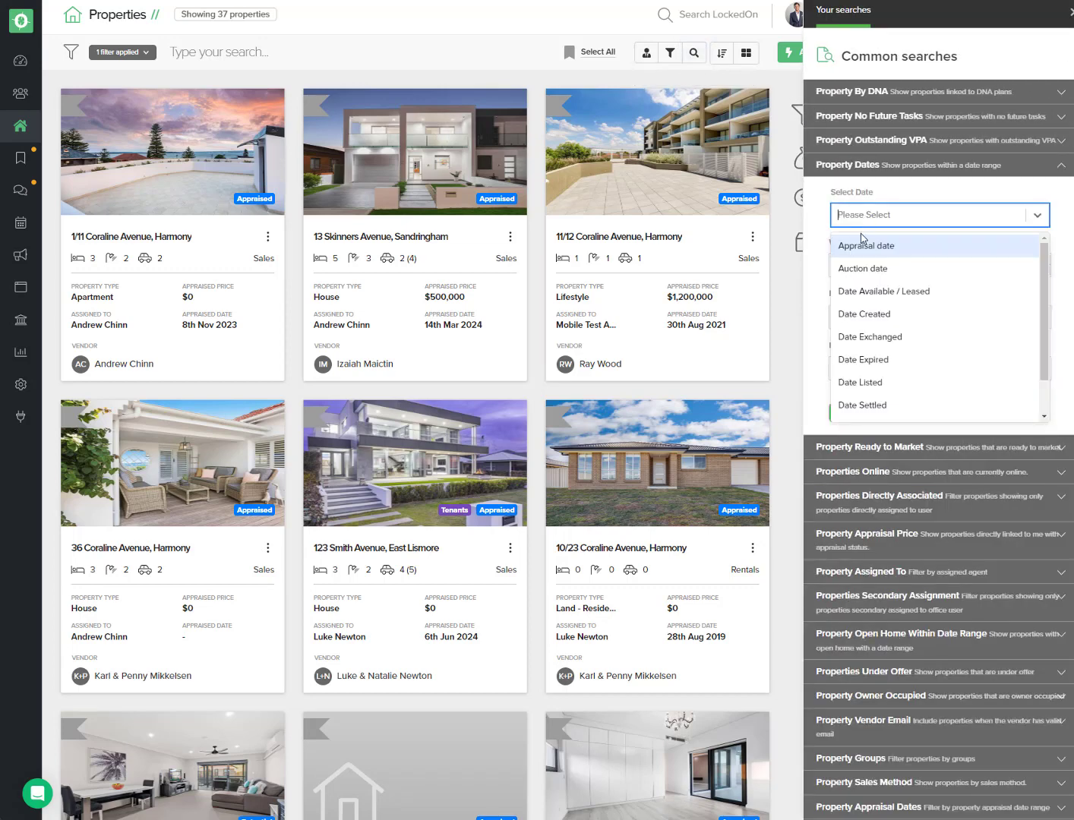
click(866, 247)
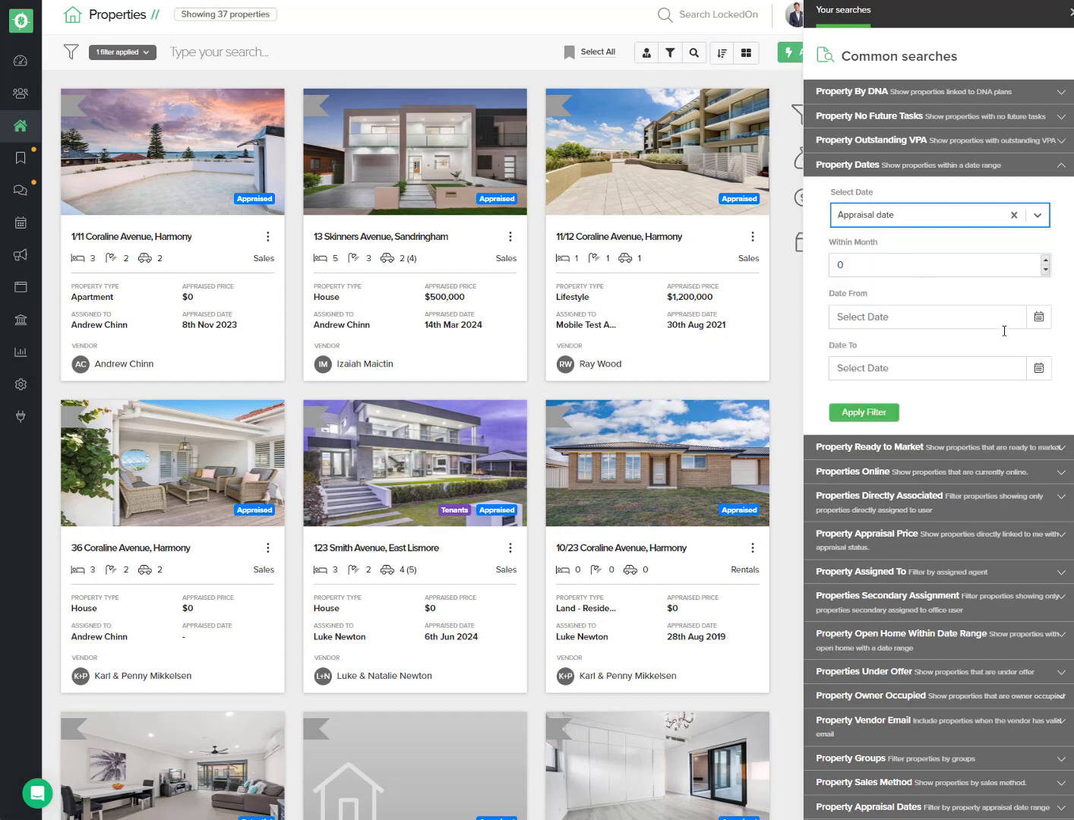
click(1040, 369)
click(865, 484)
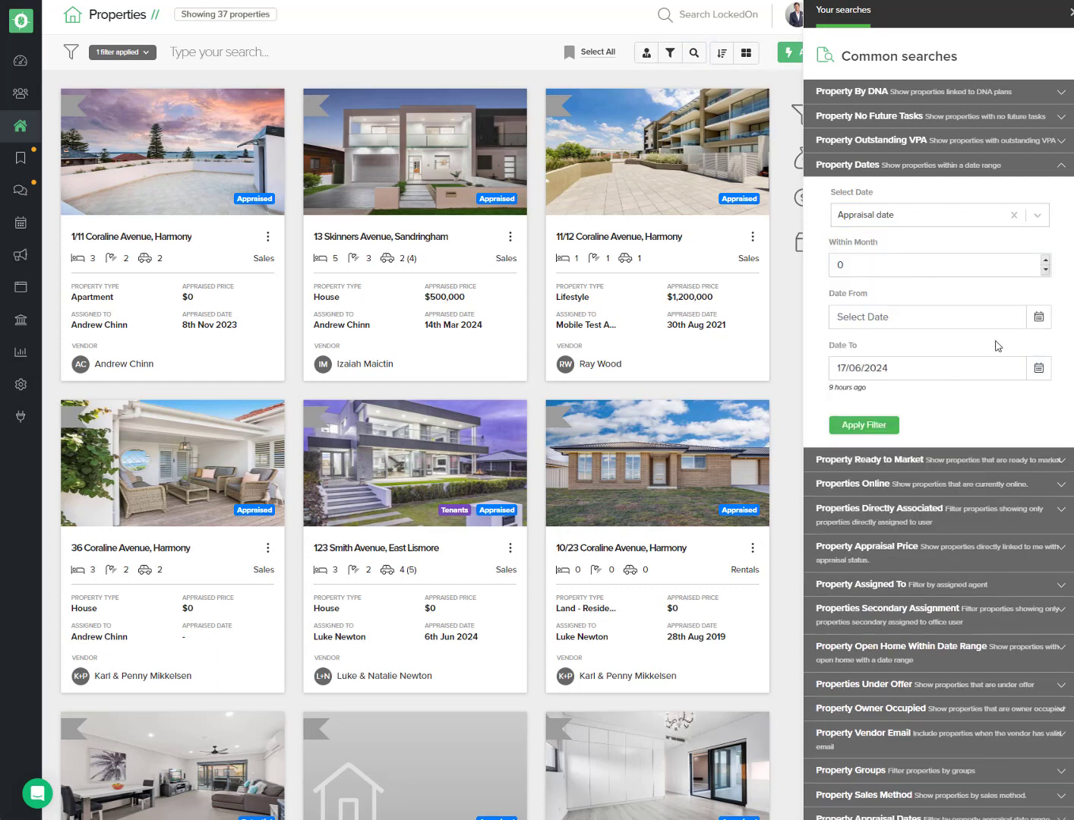
Step: Set the appraisal Date From to 01/02/2024 and apply the Property Dates filter
click(1038, 317)
click(845, 343)
click(845, 344)
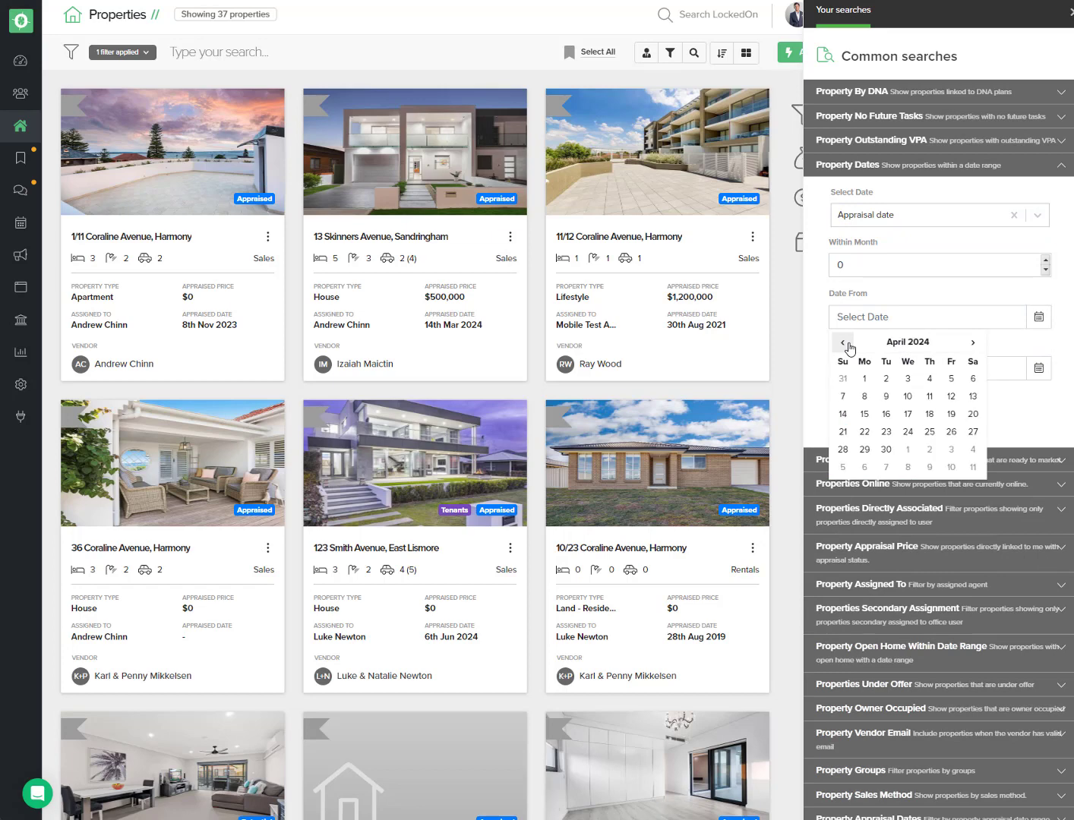
click(845, 344)
click(844, 344)
click(931, 378)
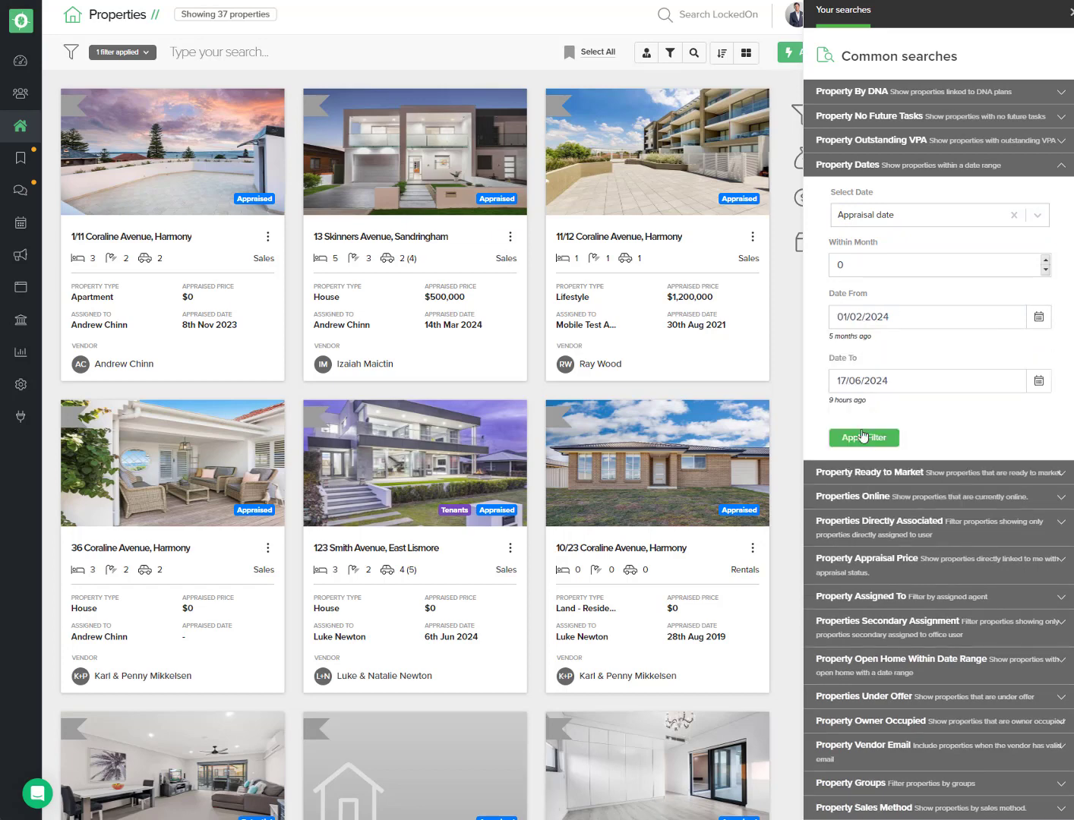
click(864, 438)
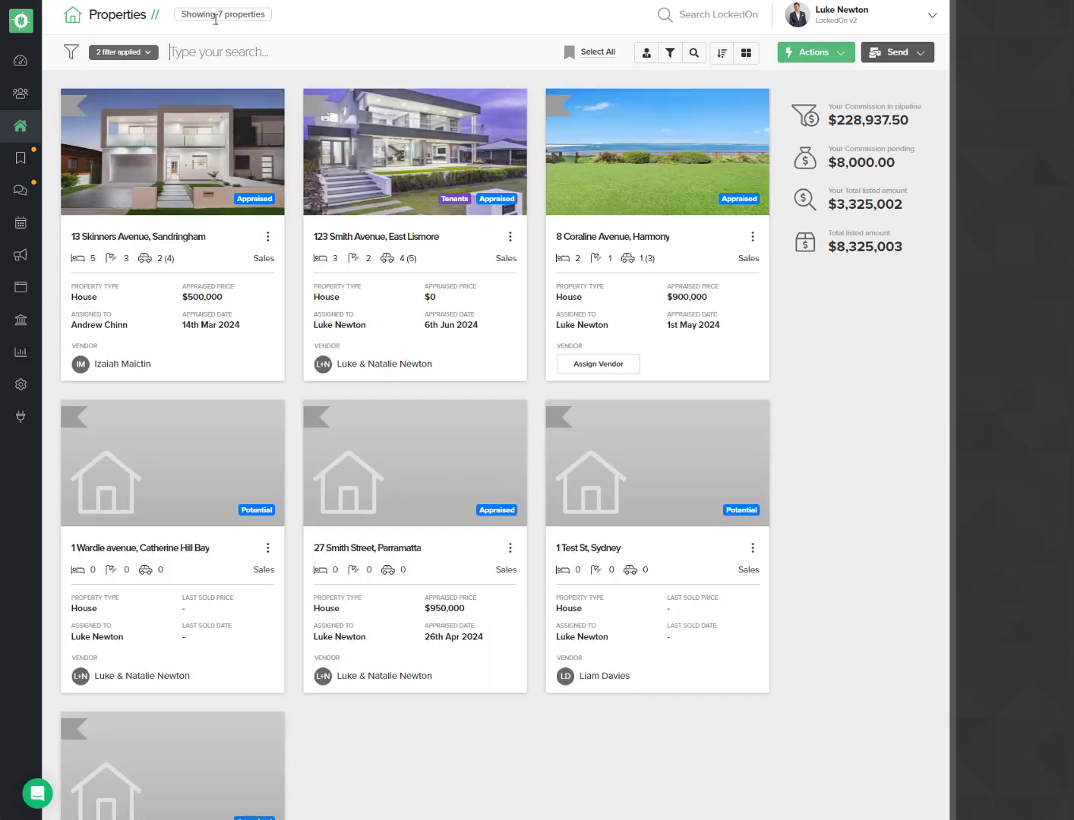
Step: Switch the appraisal Property Dates filter to a 'not' condition
click(151, 55)
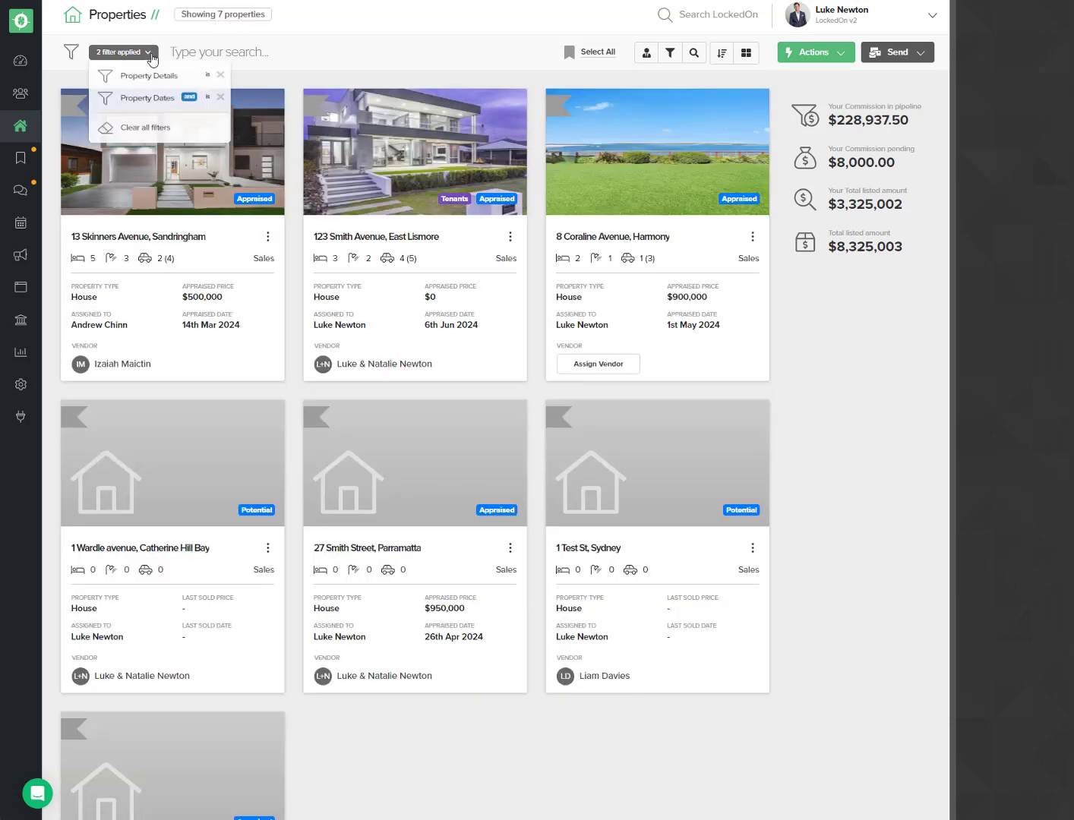
click(208, 105)
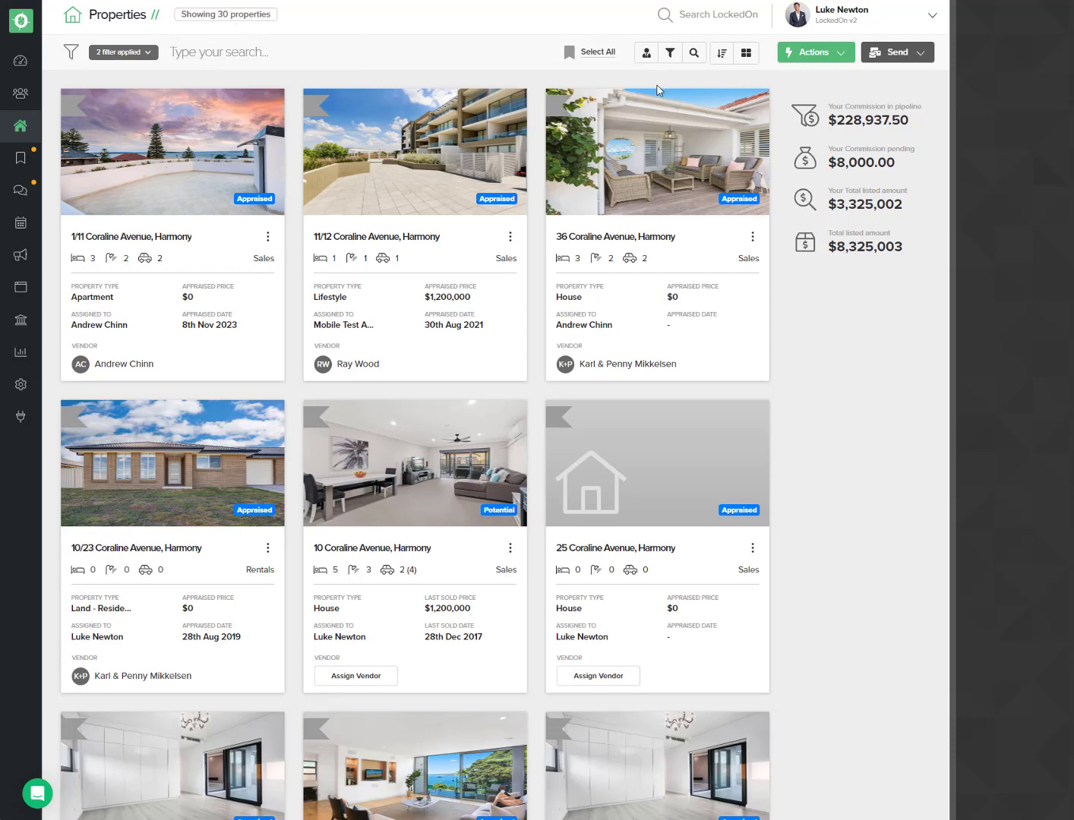
Step: Add another Property Dates search on Last Sold date with Date To set to 17/06/2024
click(694, 53)
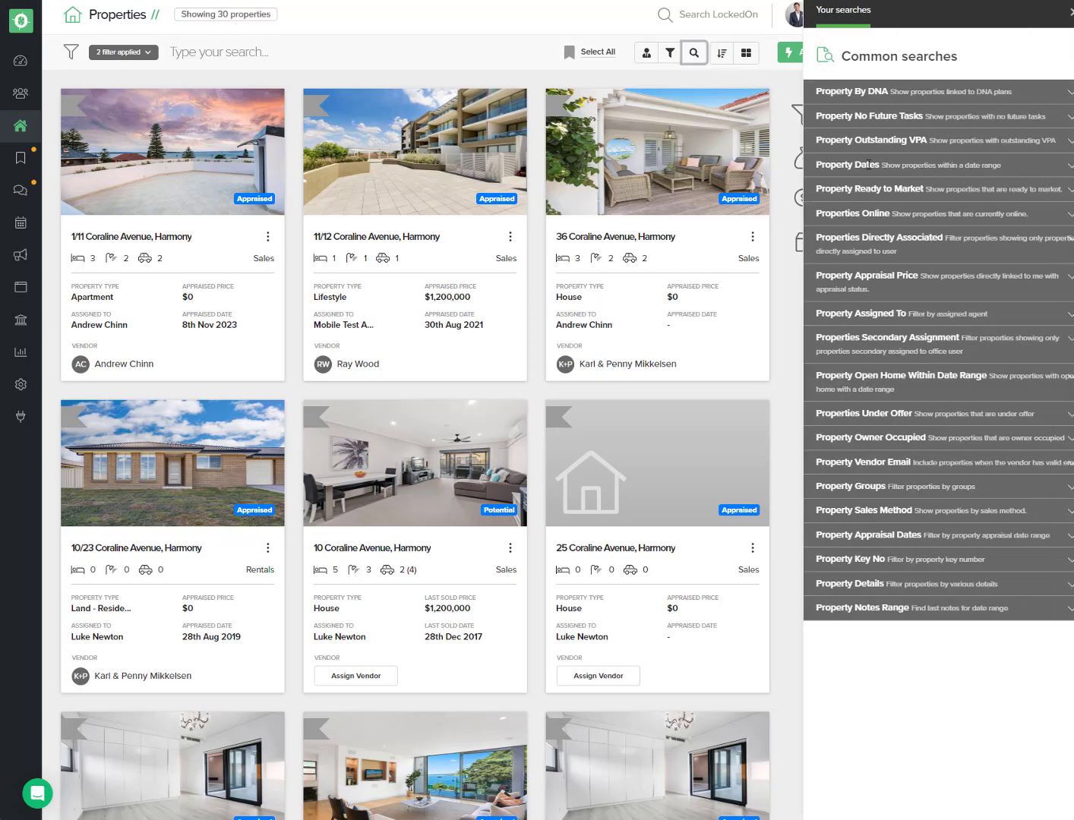
click(882, 165)
click(881, 215)
scroll(909, 310, down, 1)
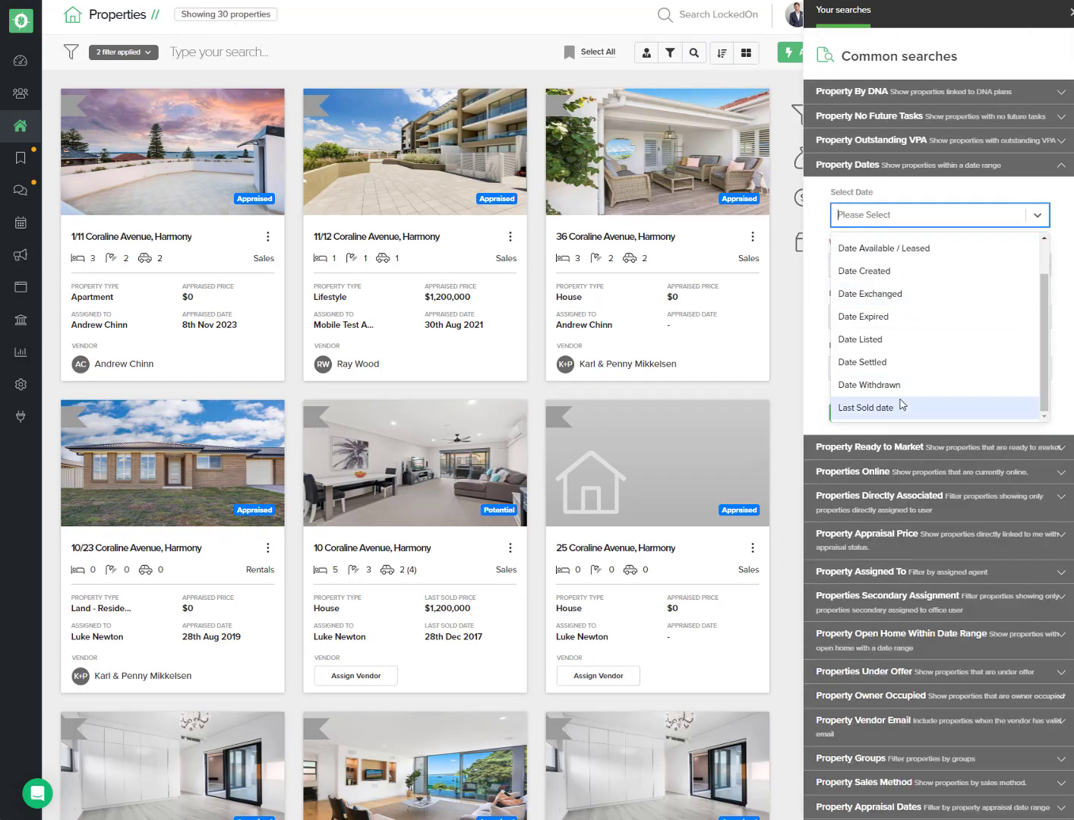
click(866, 408)
click(1039, 367)
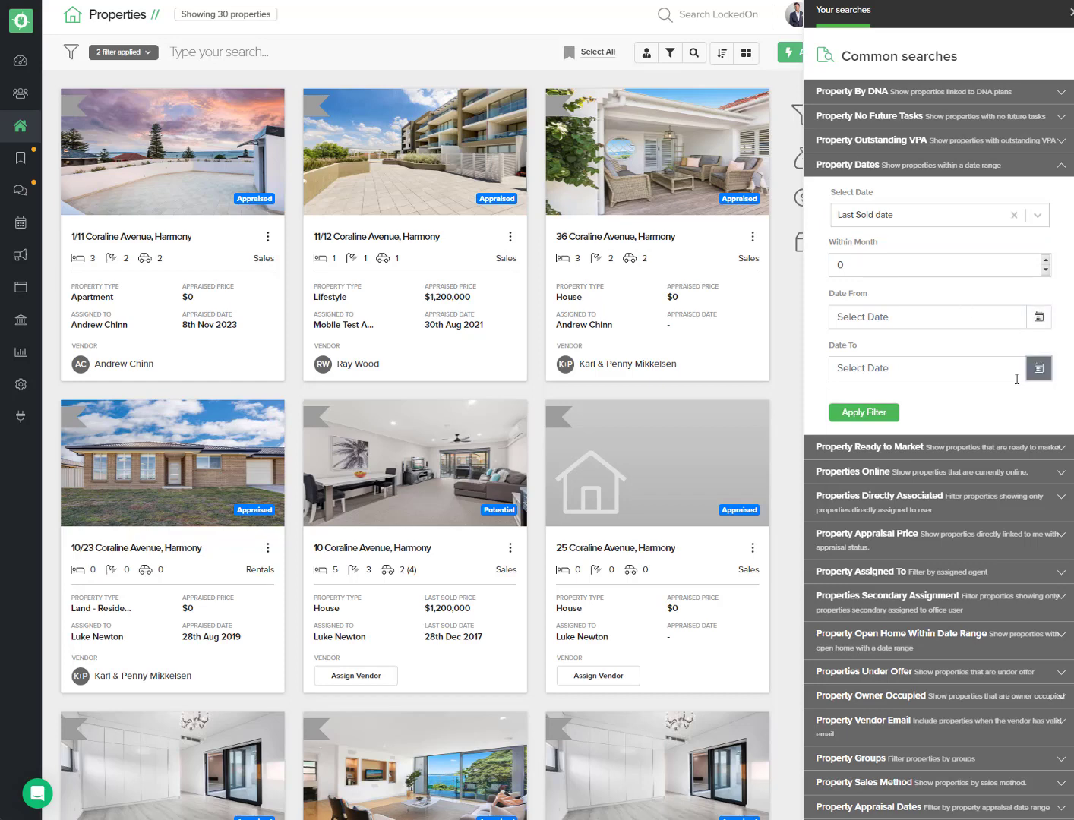
click(864, 483)
Step: Set the Last Sold Date From to 01/02/2024 and apply the filter
click(1039, 317)
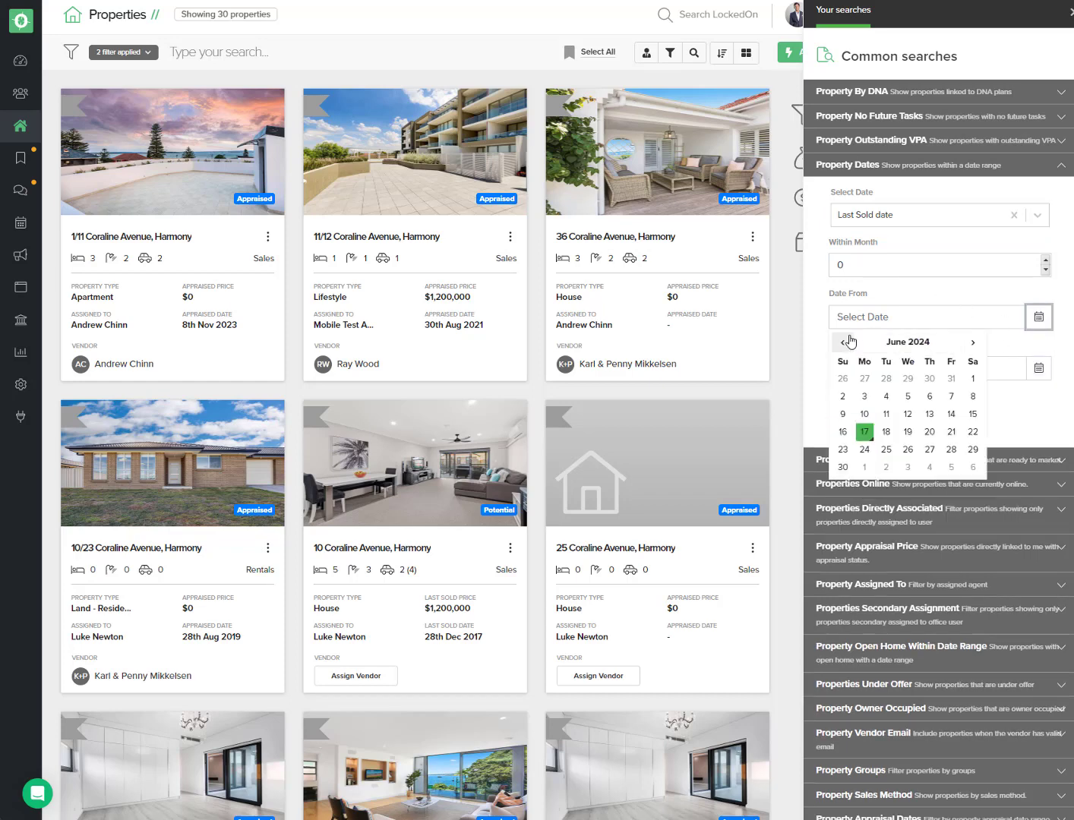
click(845, 343)
click(845, 342)
click(846, 342)
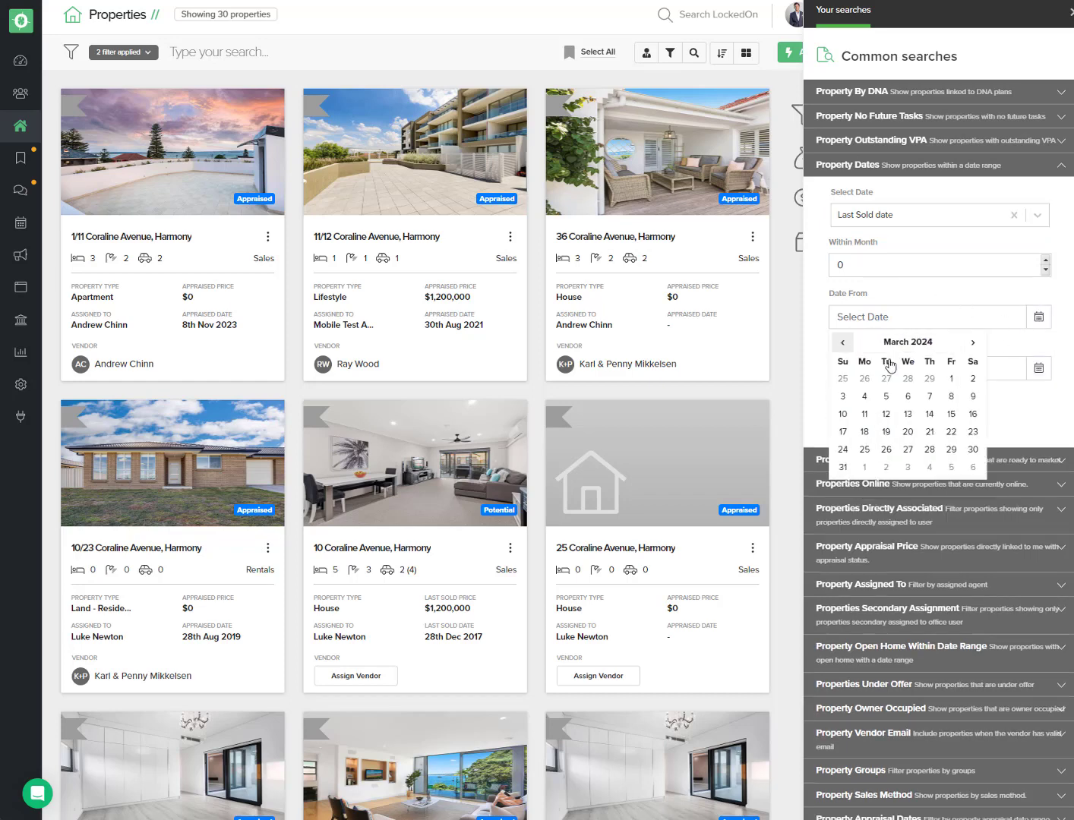
click(845, 342)
click(921, 376)
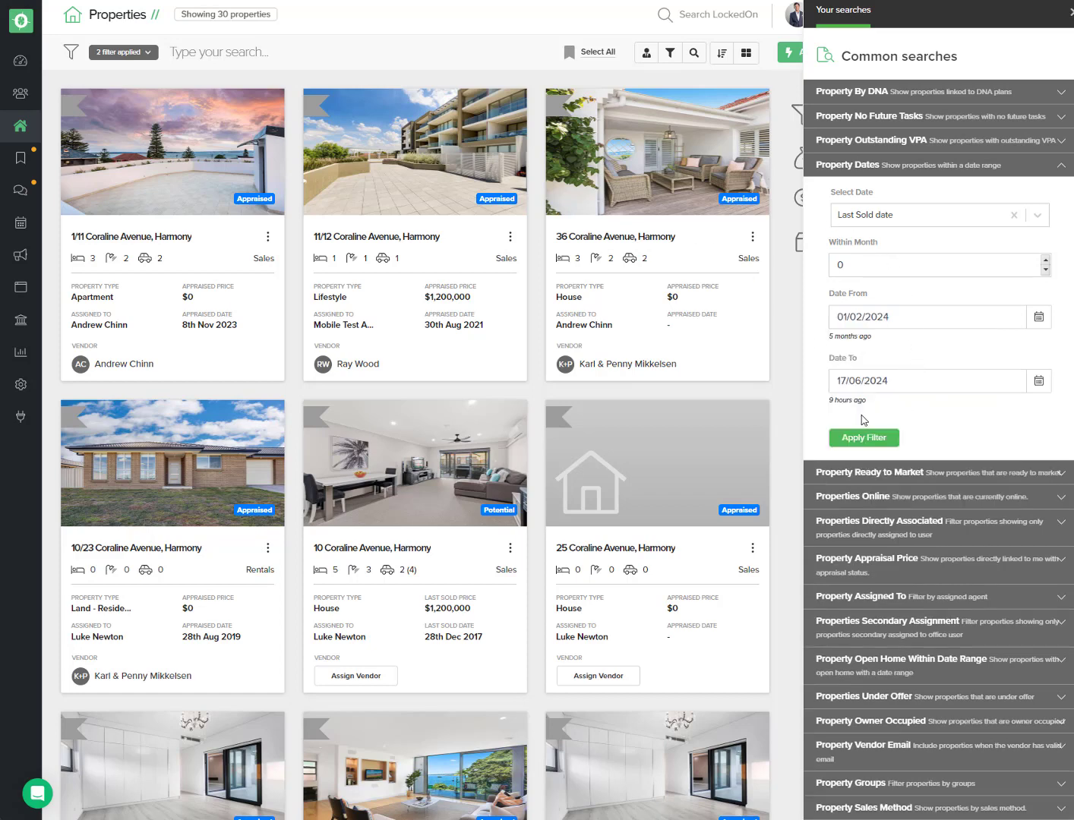
click(867, 438)
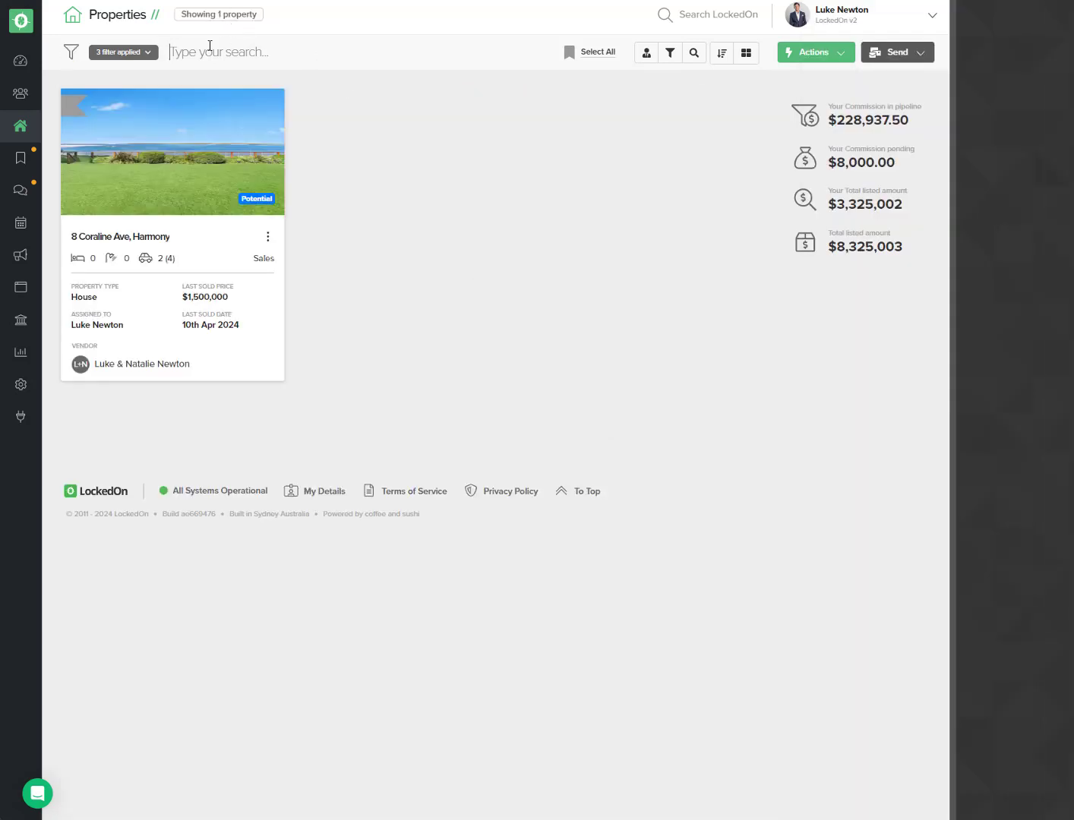
Step: Switch the Last Sold date Property Dates filter to a 'not' condition
click(144, 52)
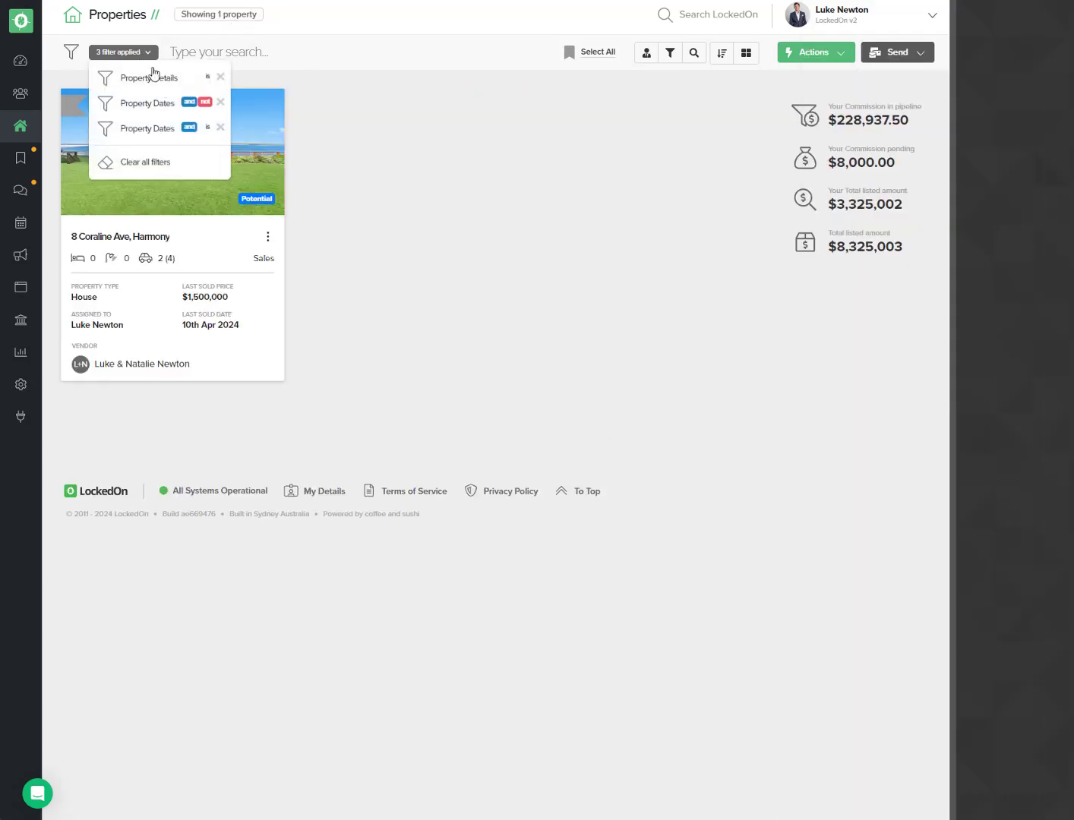
click(207, 128)
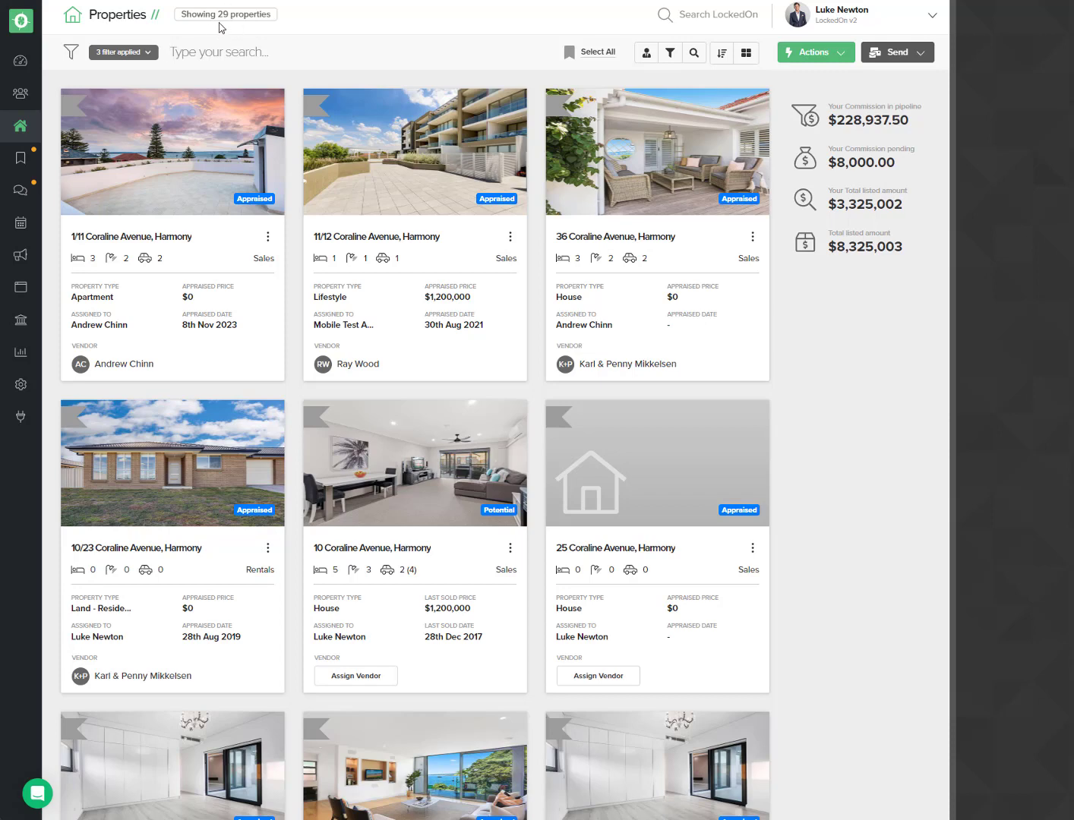
Step: Start an email send to the filtered properties' vendors and expand the template section
click(896, 53)
click(881, 105)
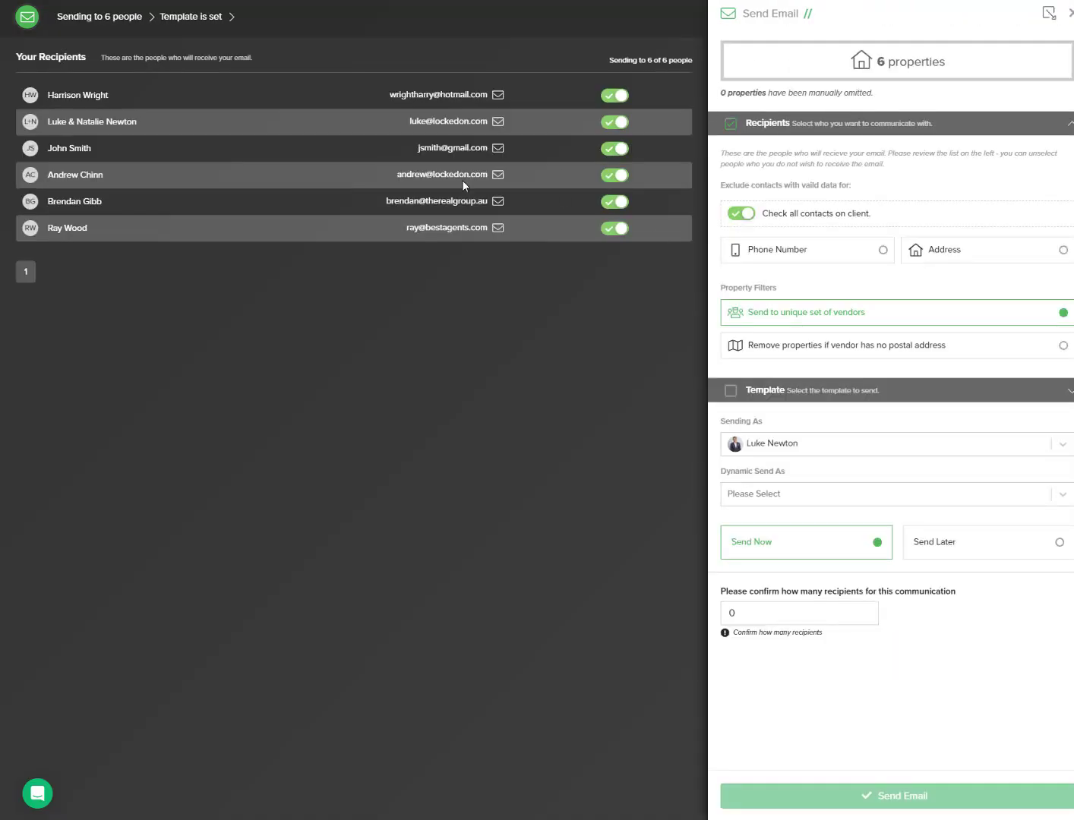
click(784, 391)
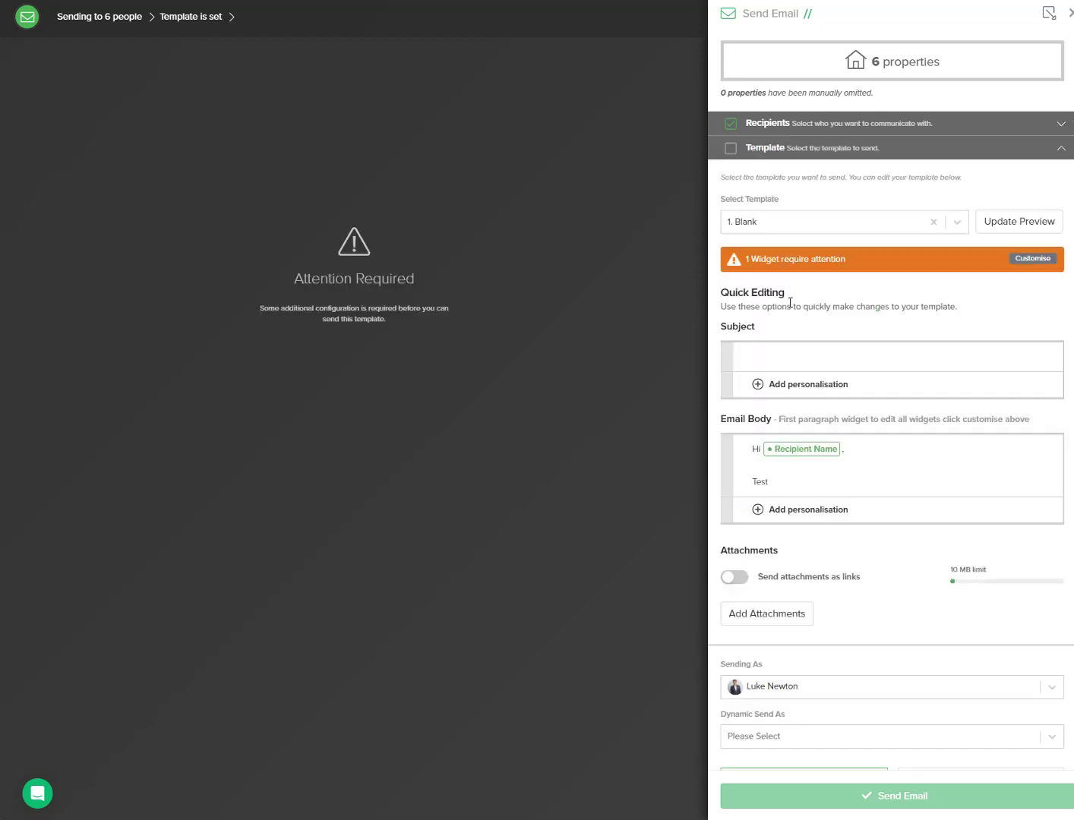
Step: Search templates for eofy and select the EOFY two-step campaign - Email template
click(765, 221)
text(eofy)
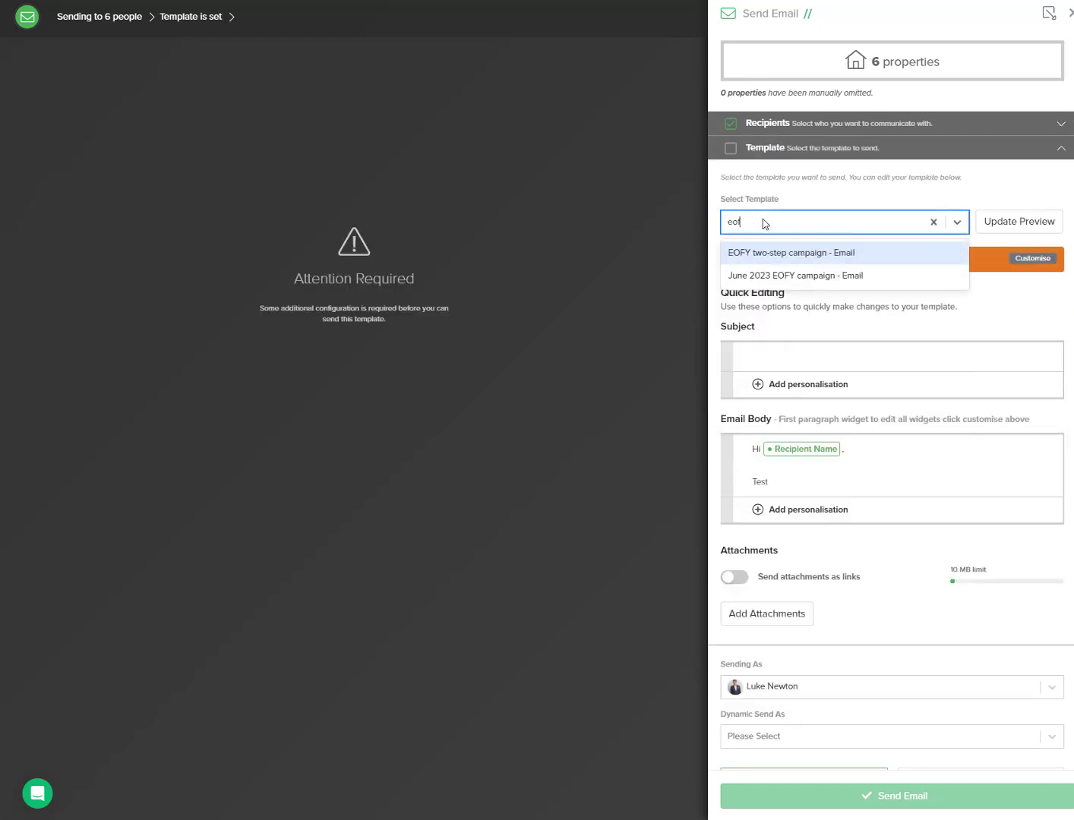
click(779, 251)
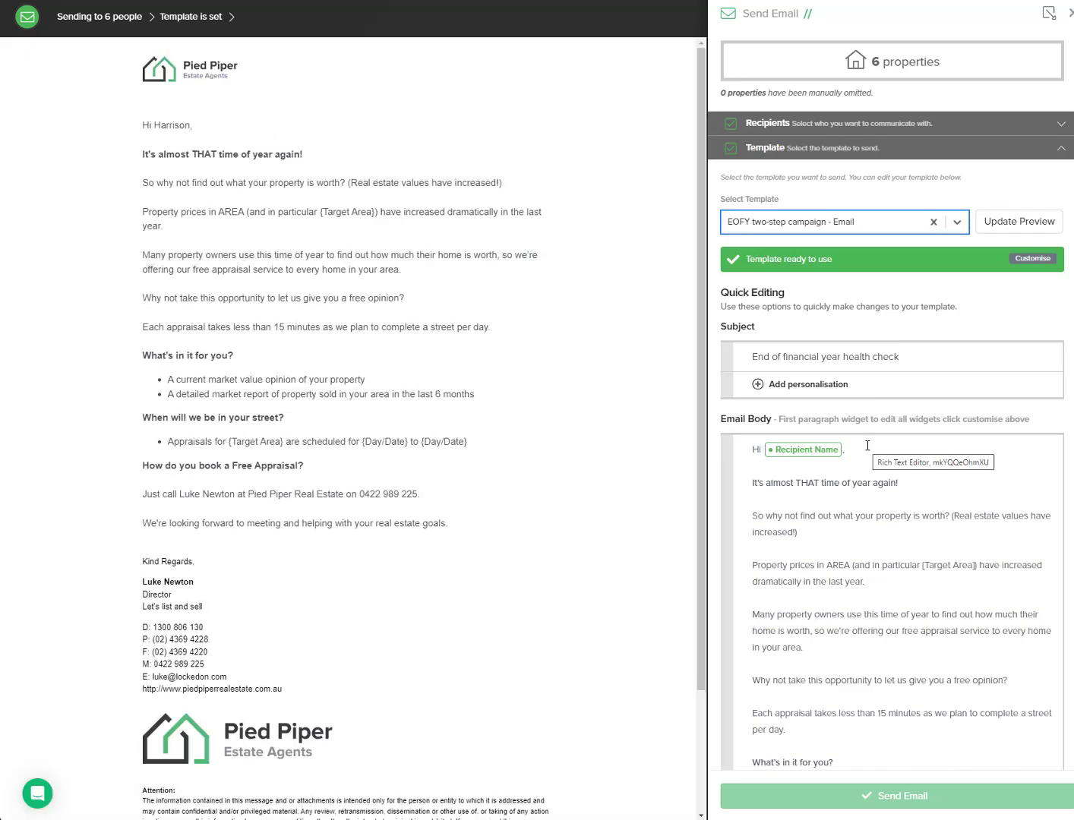
Step: Delete 'AREA (and in particular {Target Area})' from the property prices sentence in the email body
scroll(785, 462, down, 2)
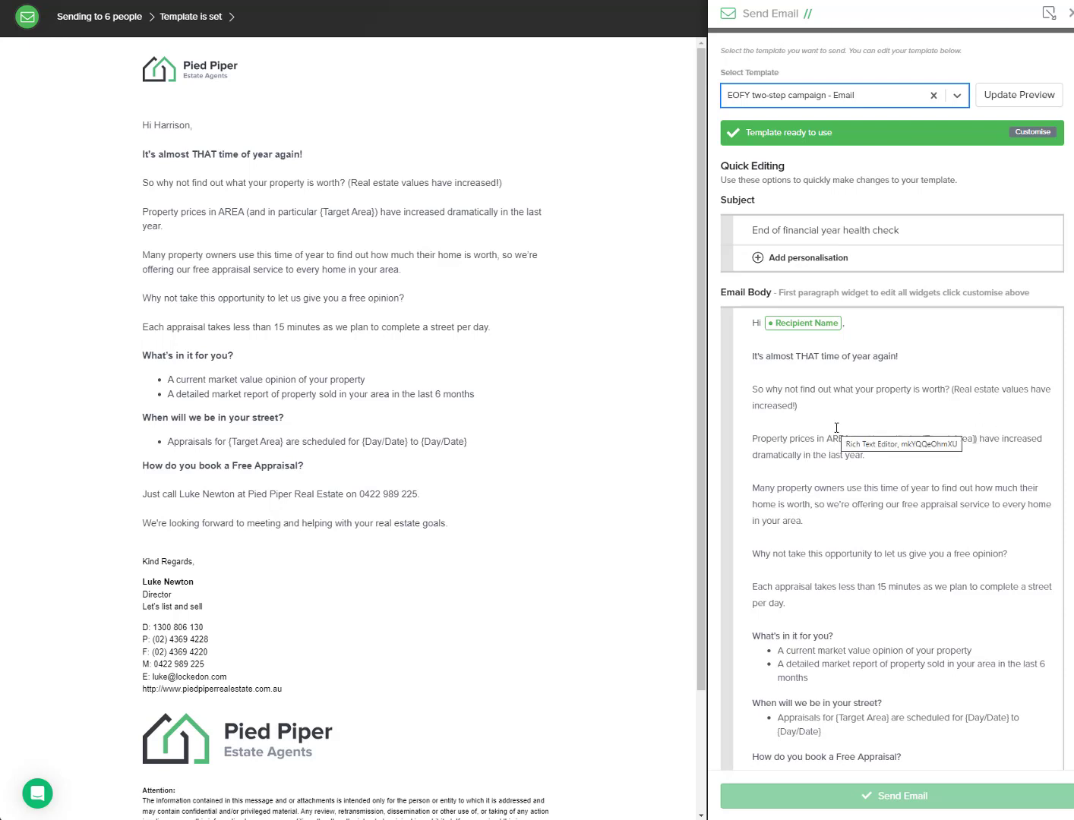
click(980, 438)
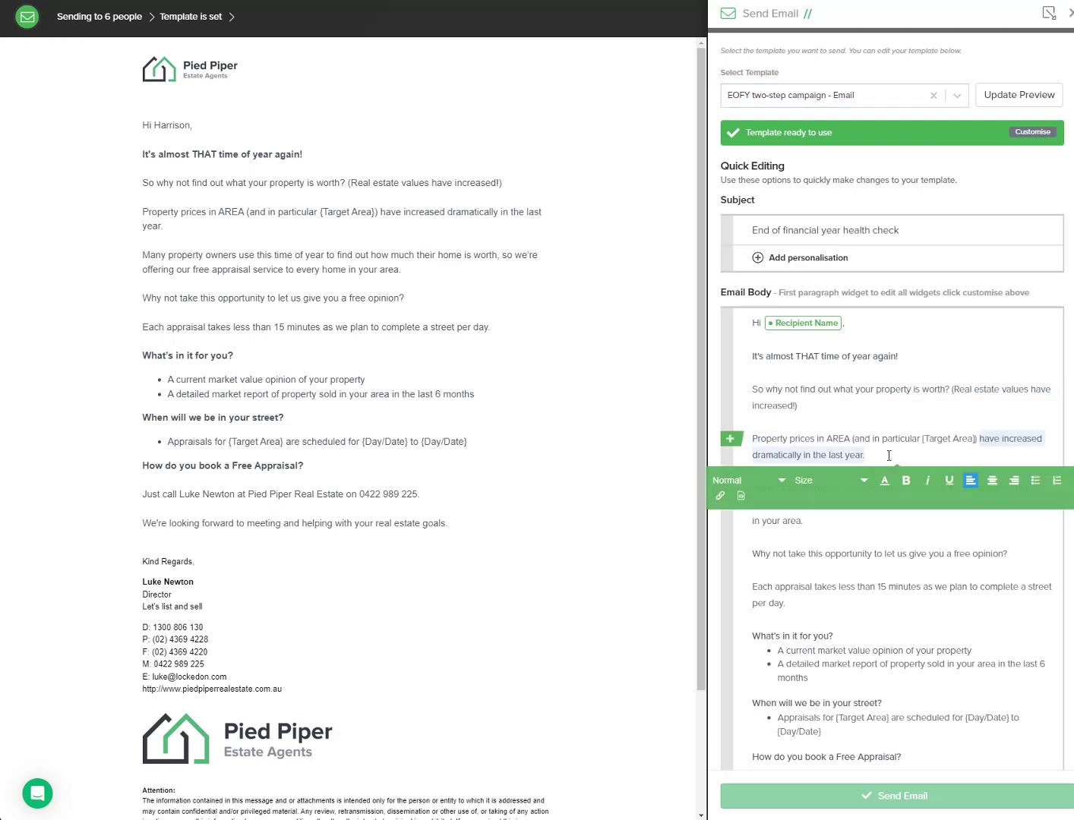
drag(978, 439, 837, 442)
key(BackSpace)
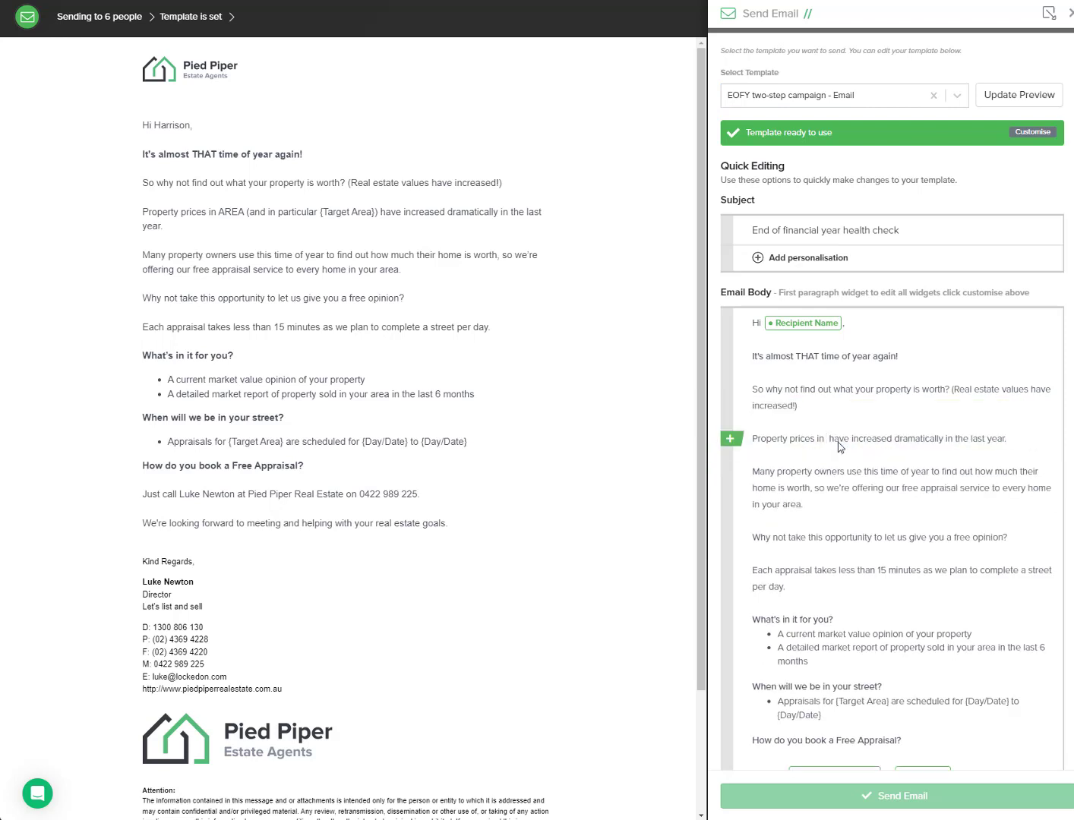
Step: Write 'your area' into the property prices sentence and replace {Target Area} in the appraisals line with 'your area'
text(your area)
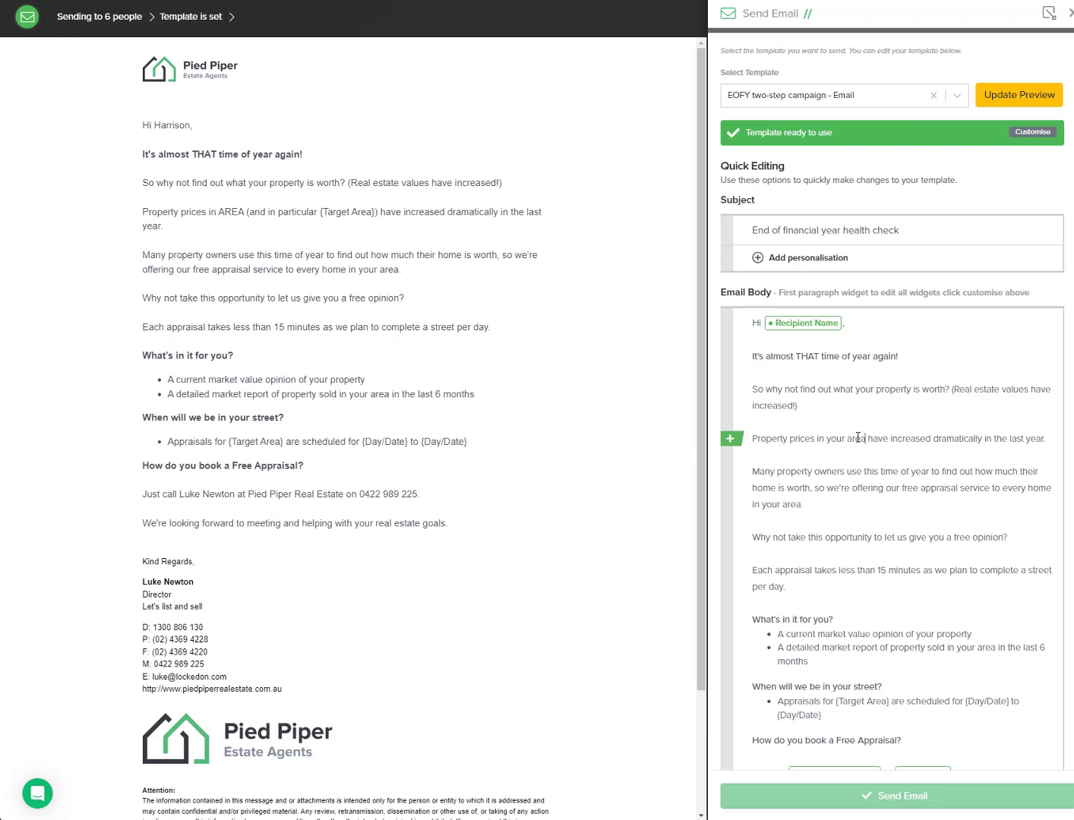
scroll(858, 437, down, 1)
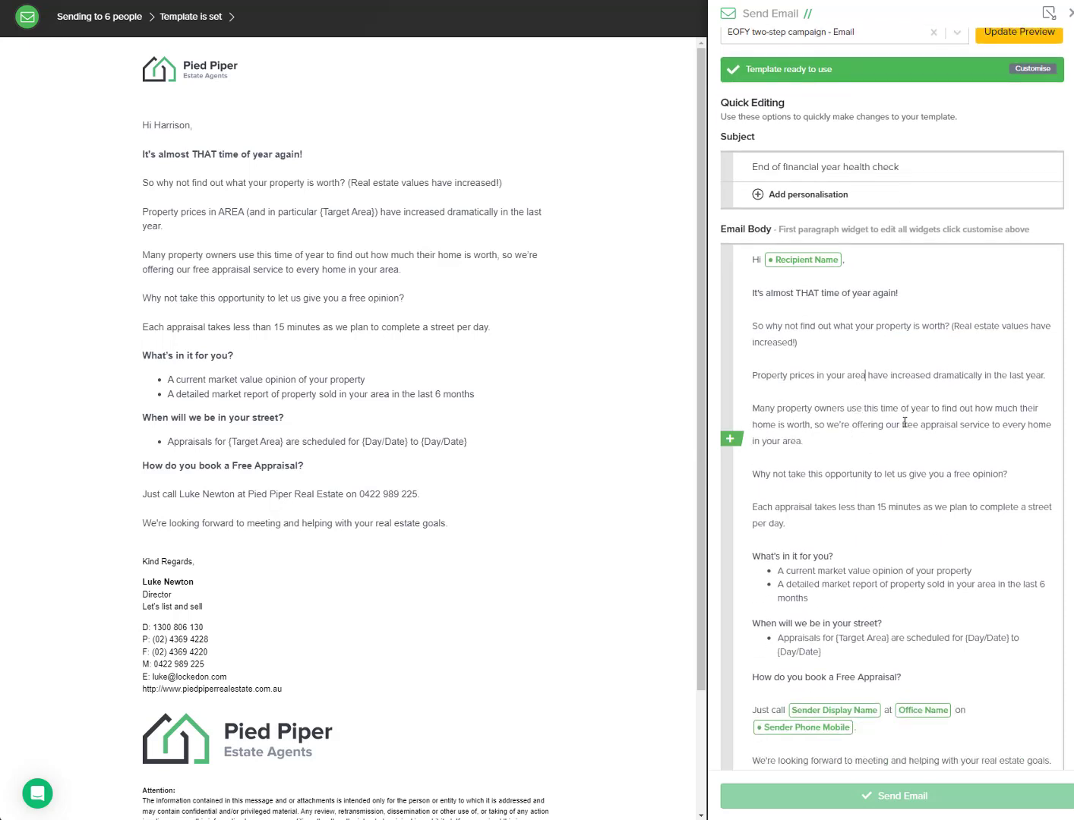
scroll(877, 444, down, 1)
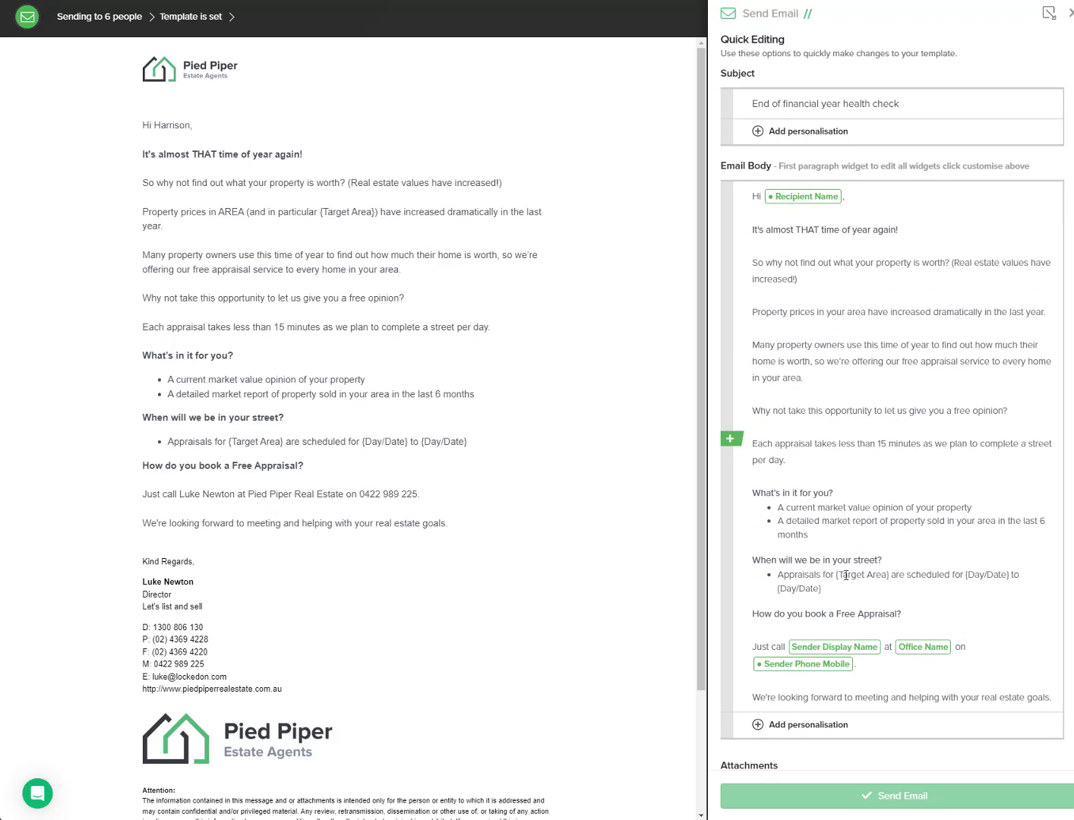
drag(887, 576, 843, 575)
key(BackSpace)
key(BackSpace)
key(BackSpace)
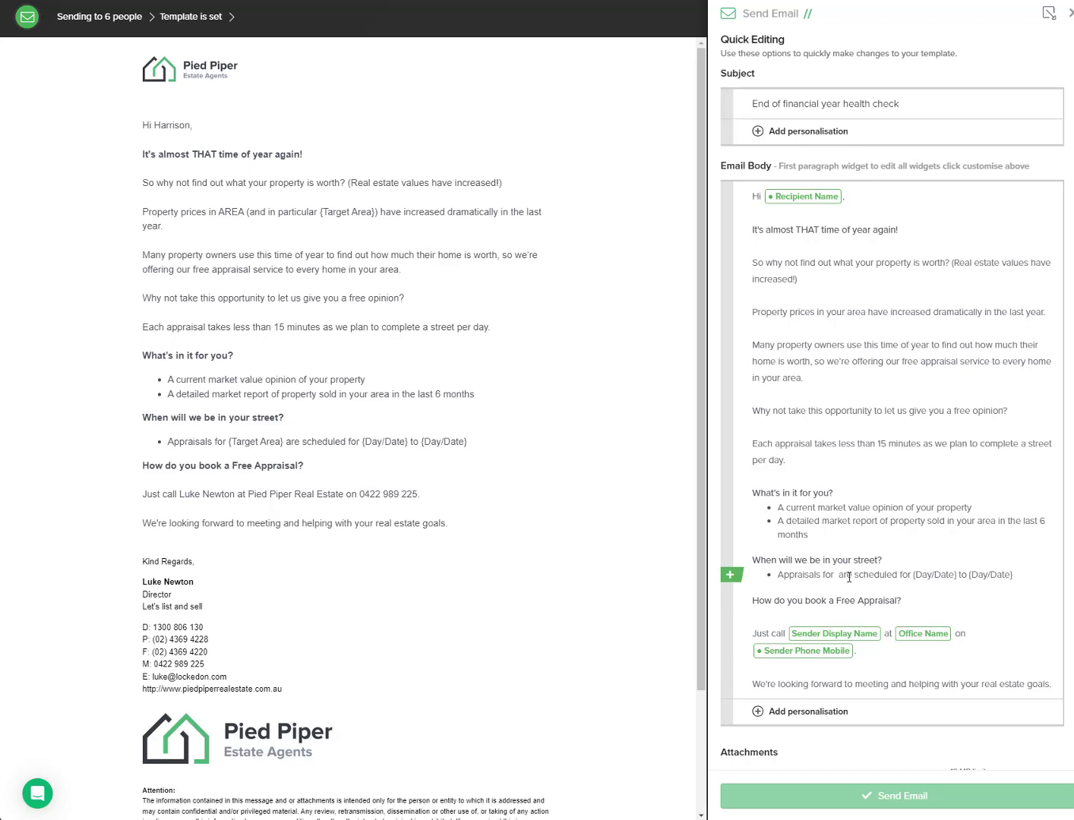
text(your area)
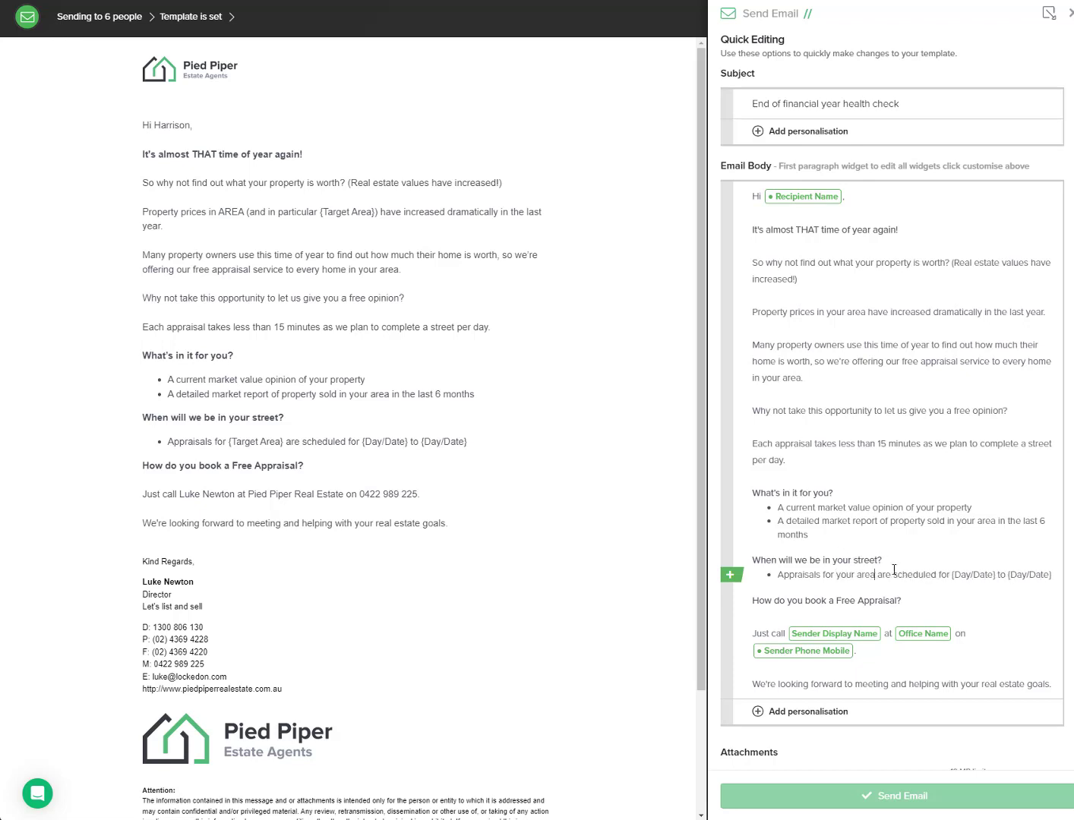
Step: Replace the appraisal dates with '21st June to 30th June' and refresh the email preview
drag(1053, 574, 963, 574)
key(BackSpace)
scroll(892, 564, up, 4)
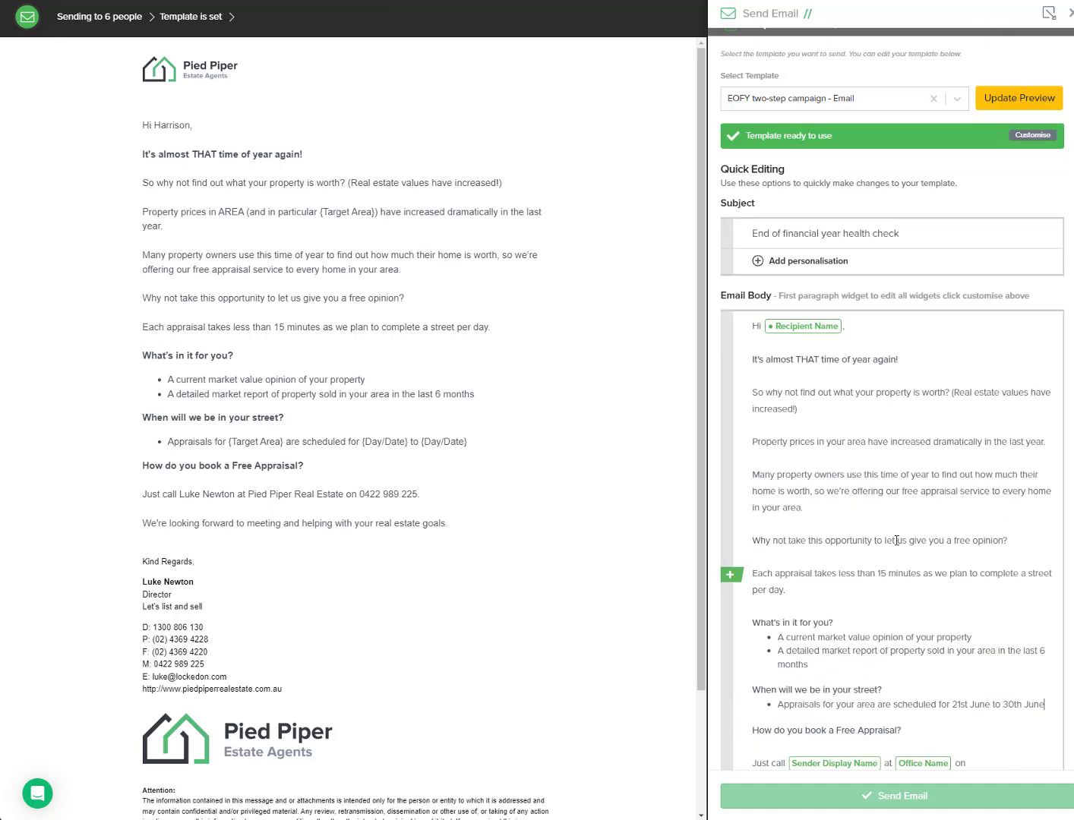
click(1019, 221)
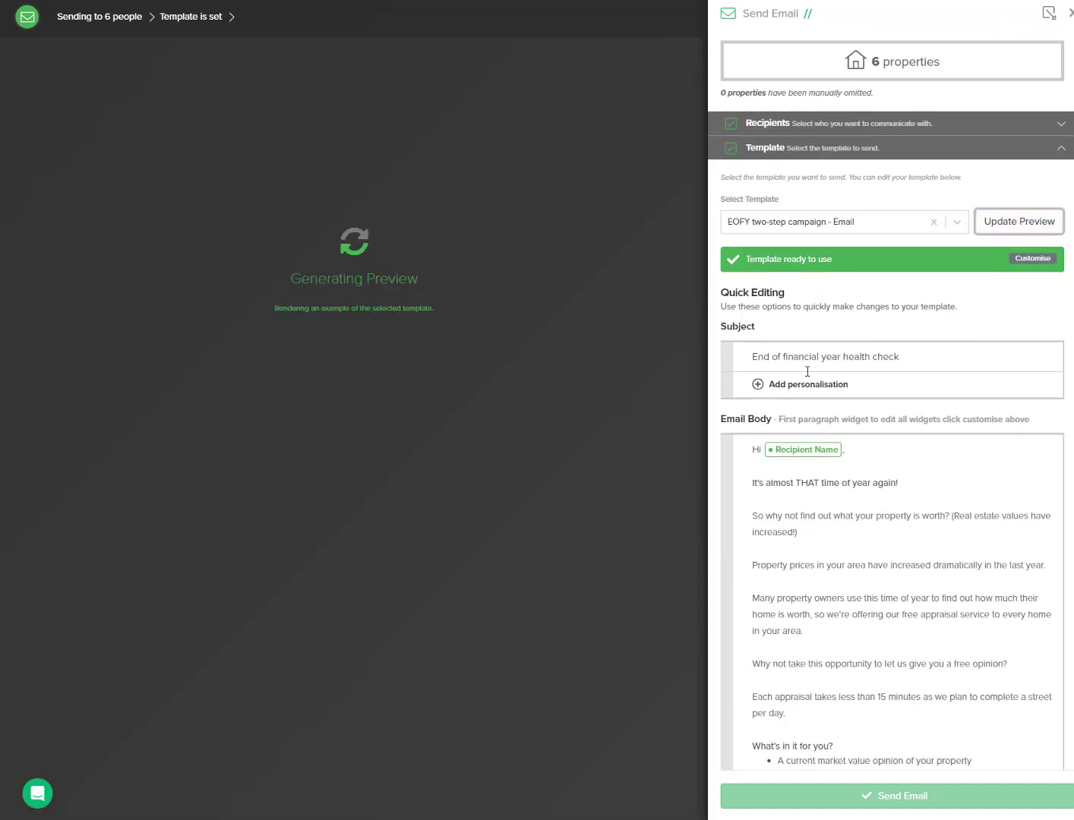
Step: Set the email's Dynamic Send As option to Assigned Agent
scroll(888, 547, down, 3)
scroll(823, 628, down, 5)
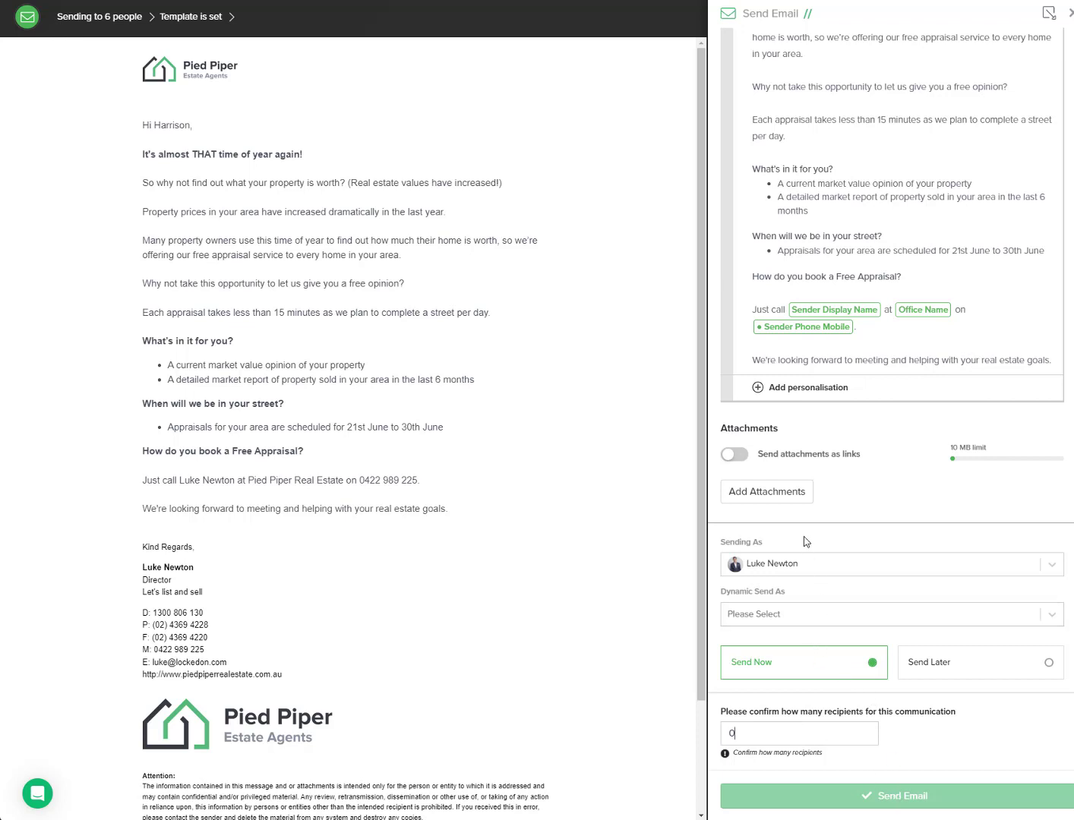
click(762, 617)
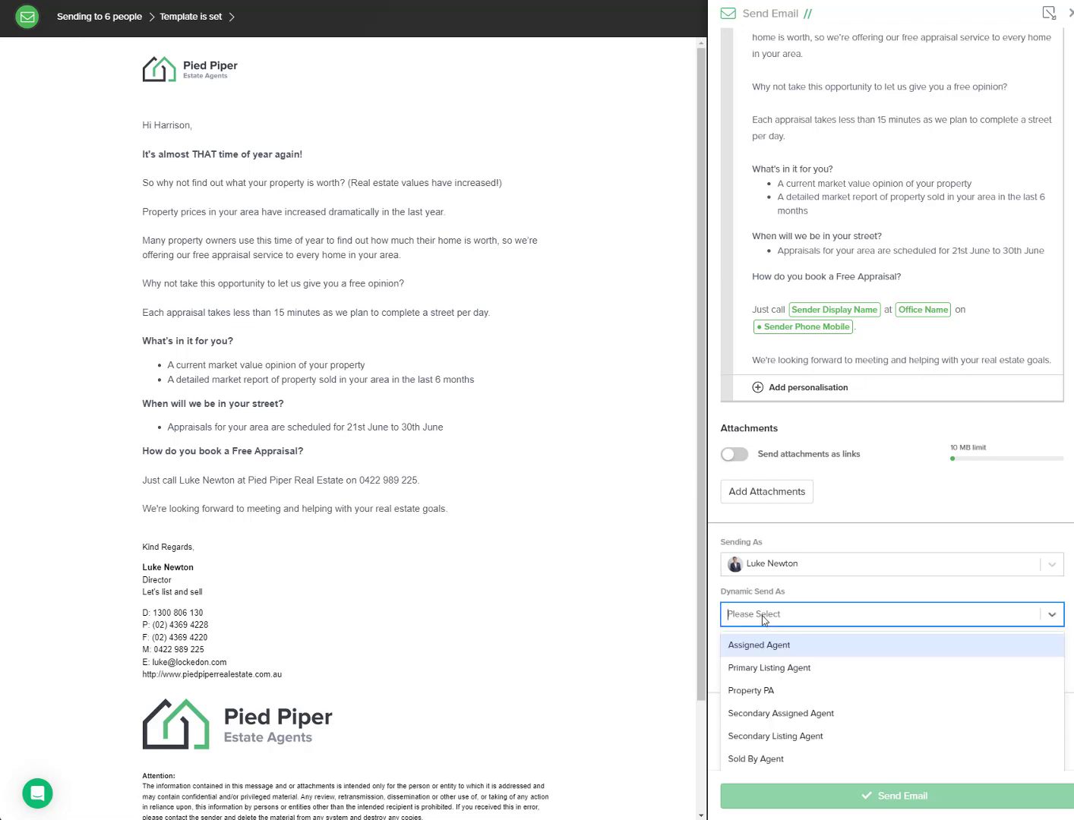
click(760, 643)
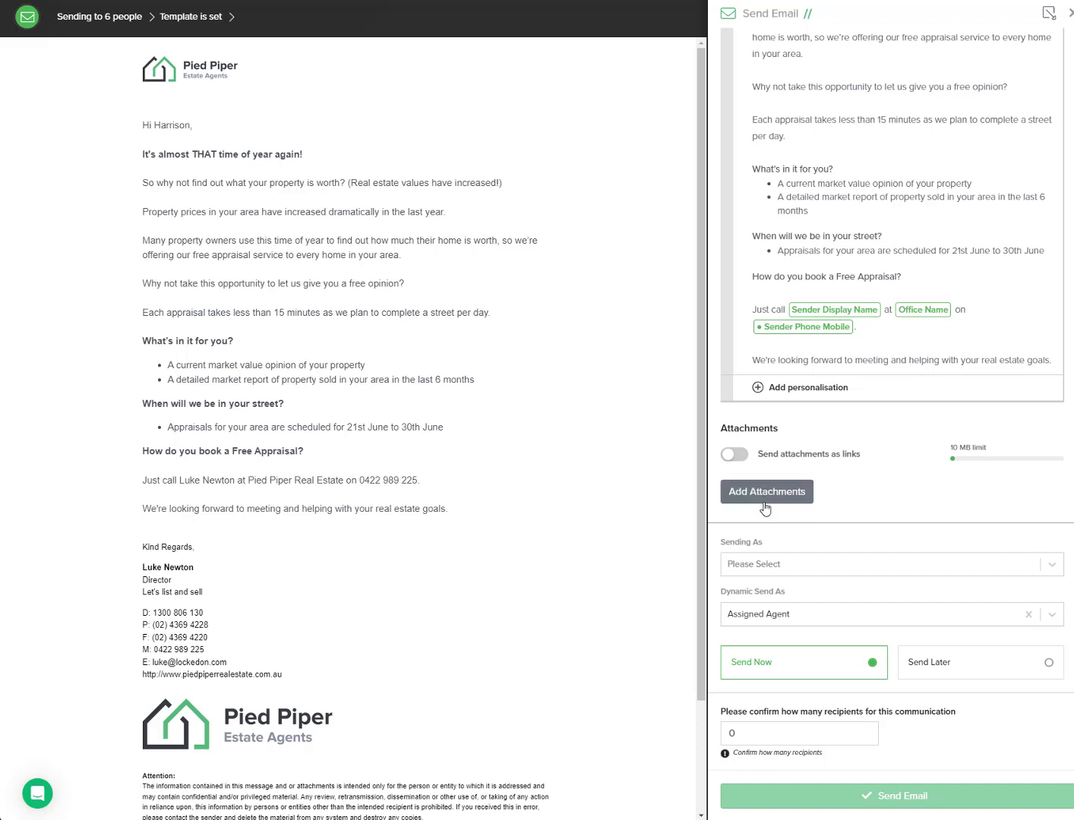
Step: Close the email send panel without sending
click(754, 727)
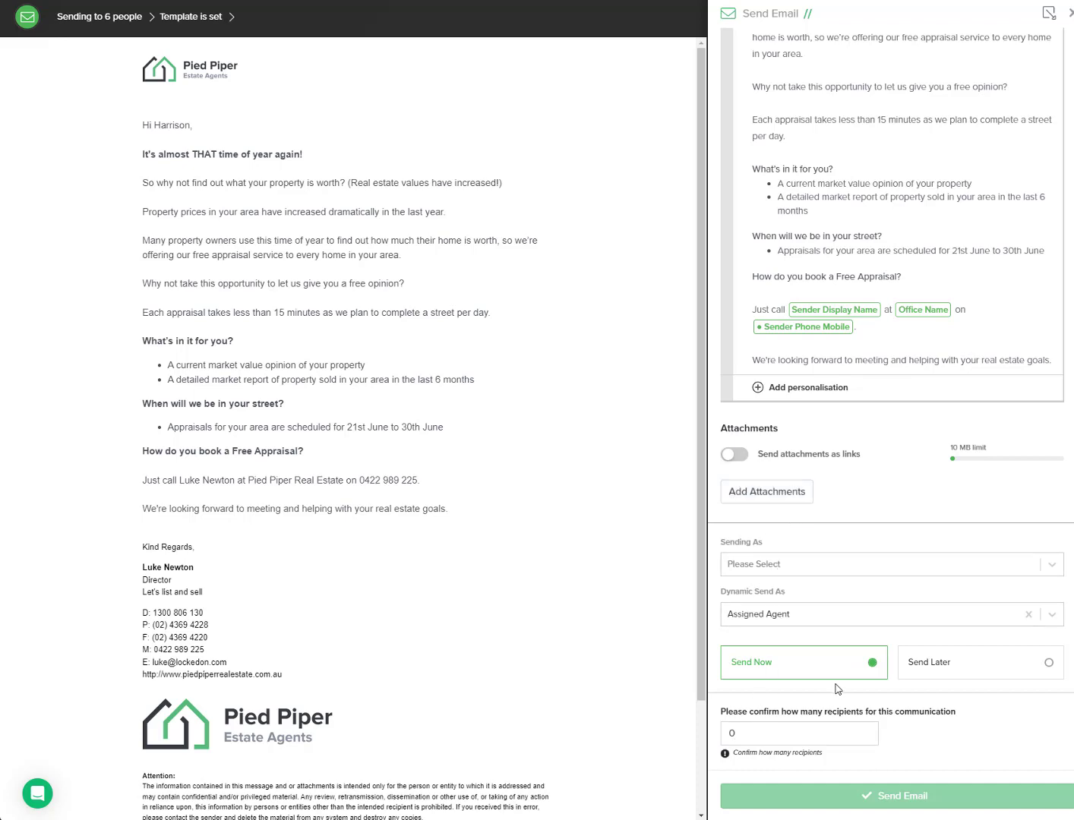
scroll(838, 689, up, 15)
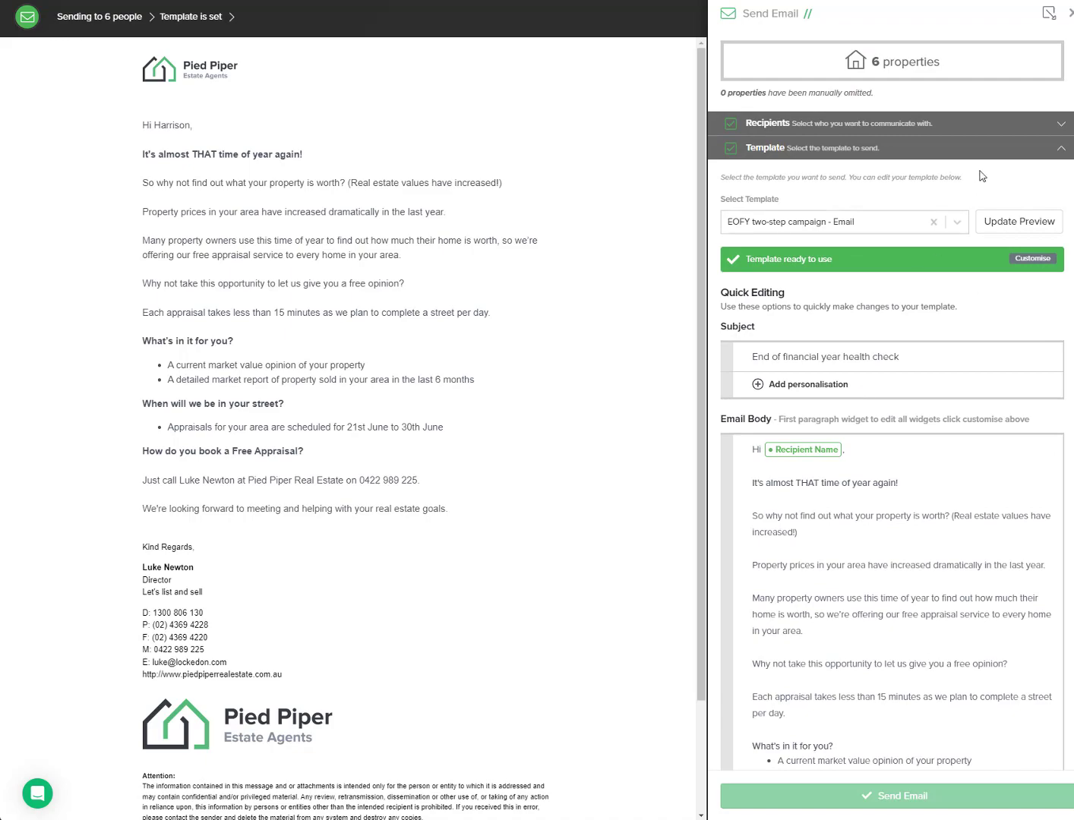
click(1070, 16)
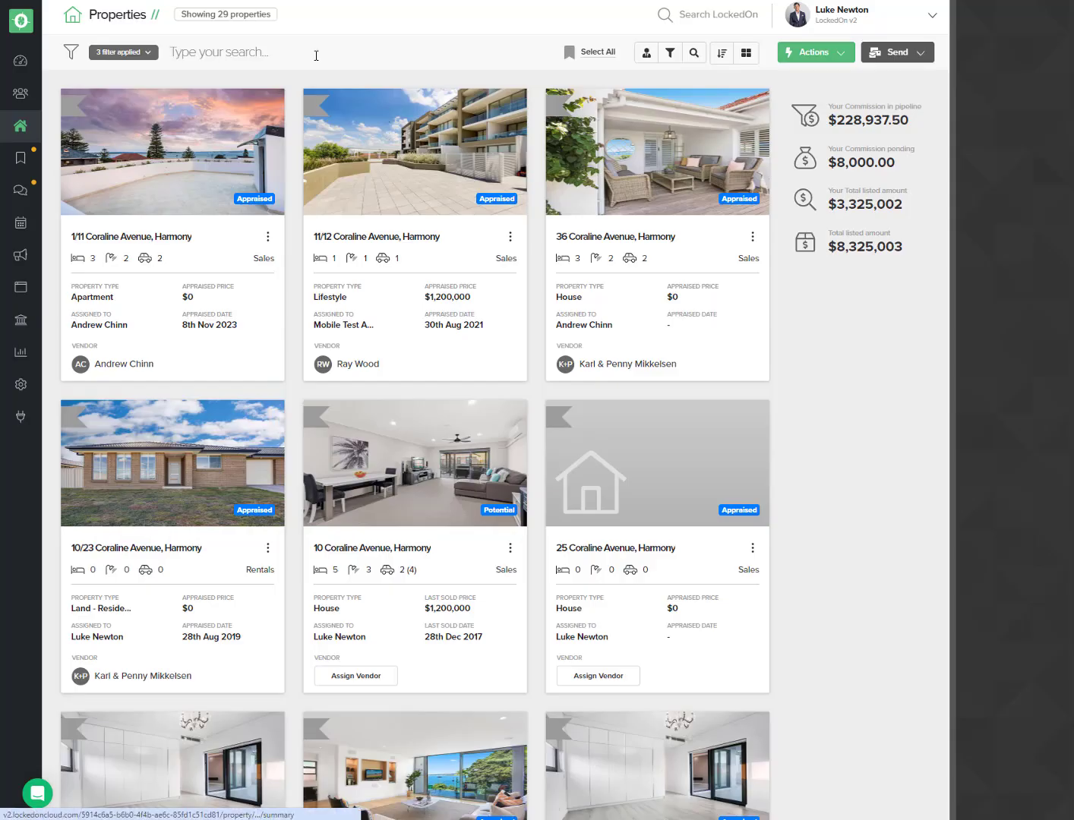
Step: Start an SMS send to the filtered properties' vendors
click(134, 53)
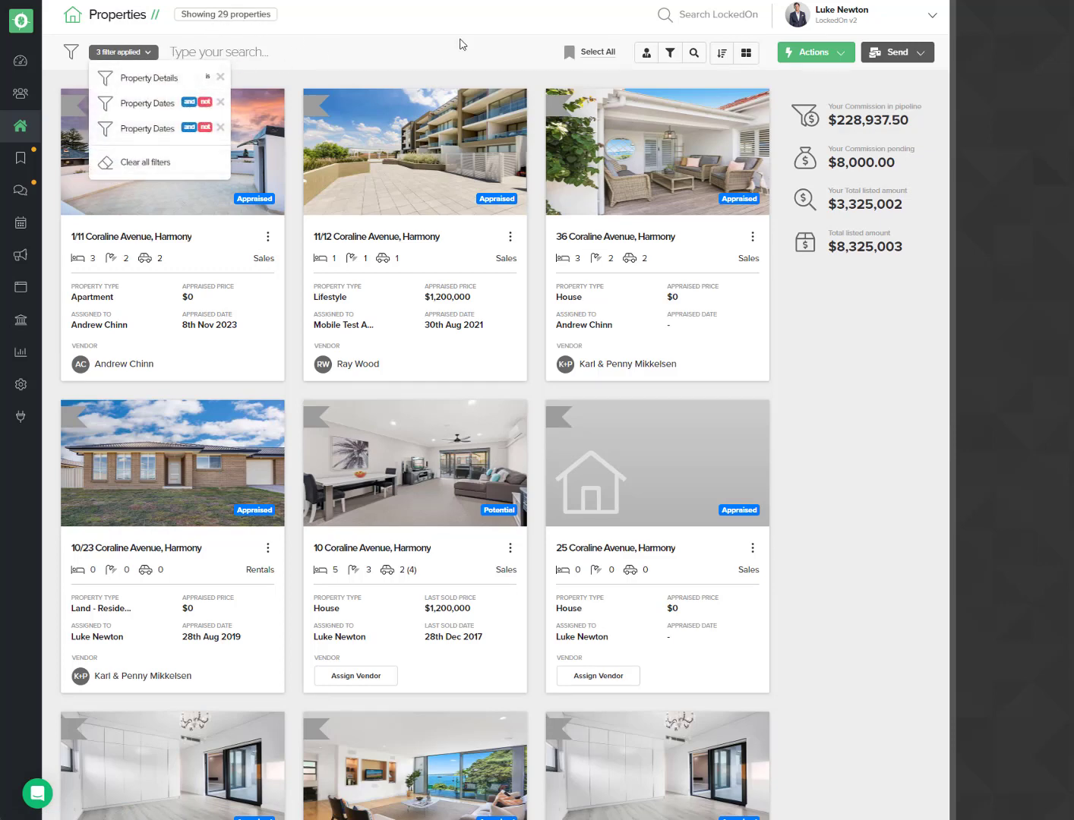
click(911, 61)
click(899, 80)
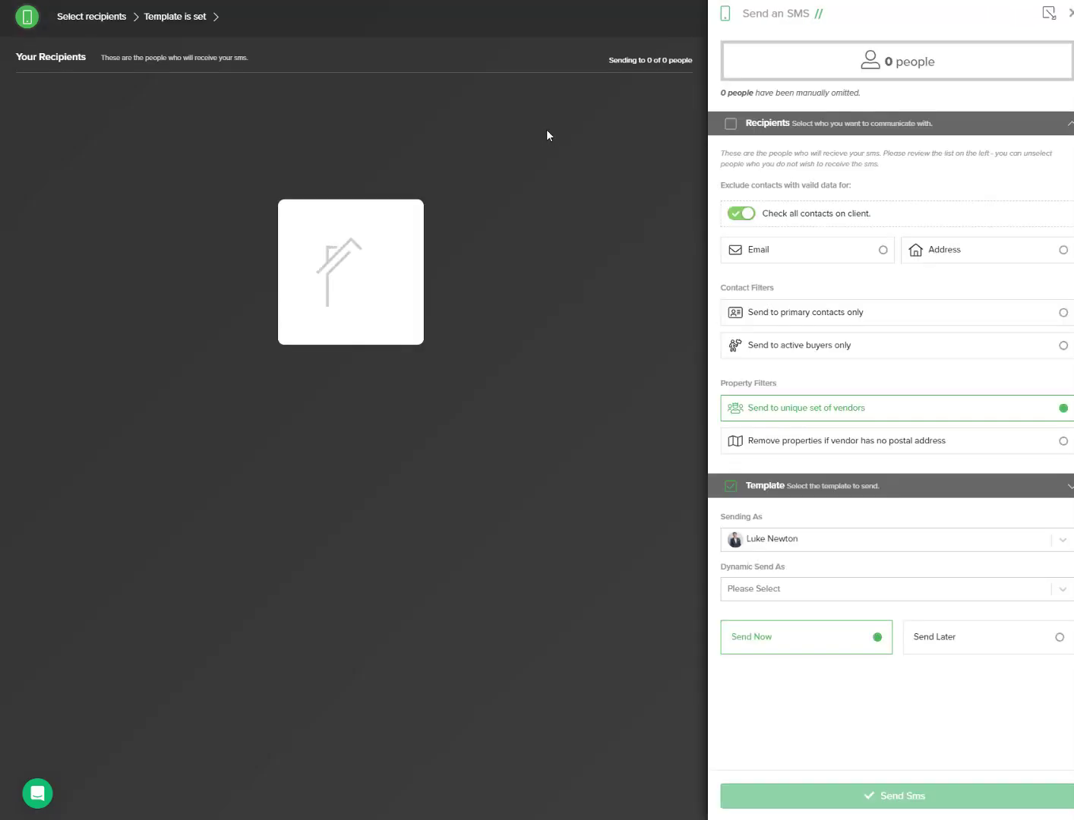
Step: Expand the template section, search for eofy and select the EOFY two-step campaign - SMS template
click(772, 487)
click(768, 222)
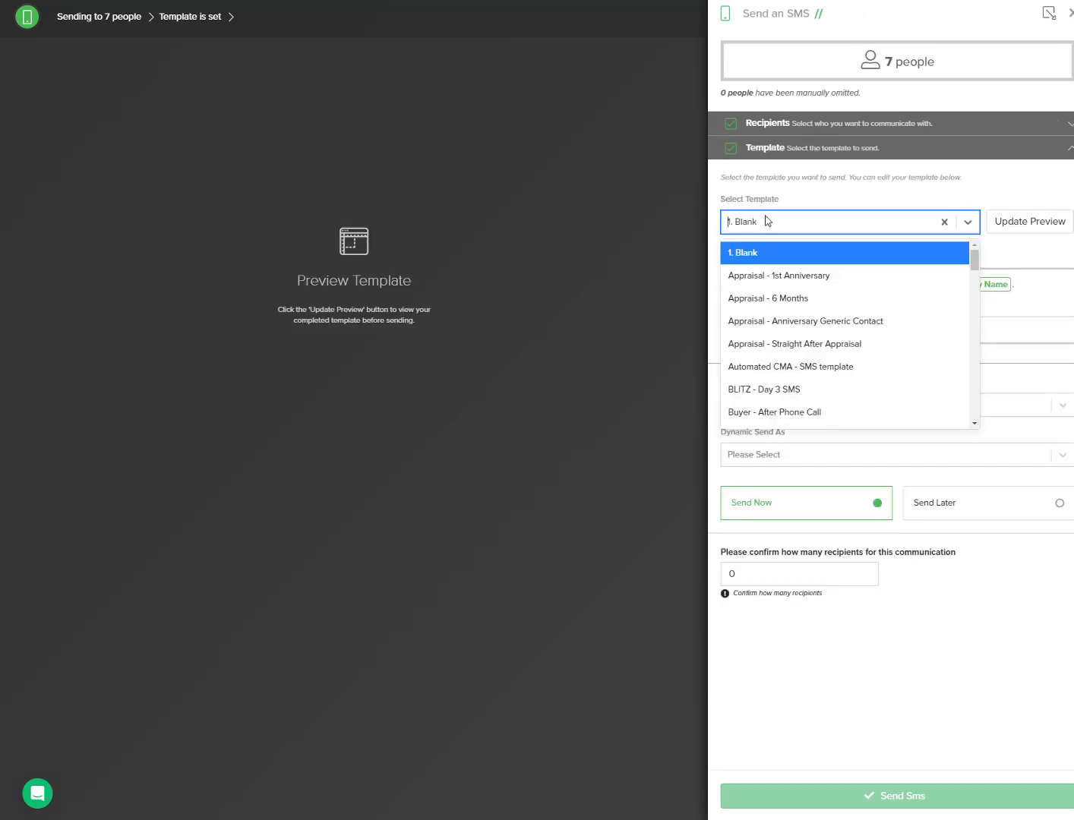
text(eofy)
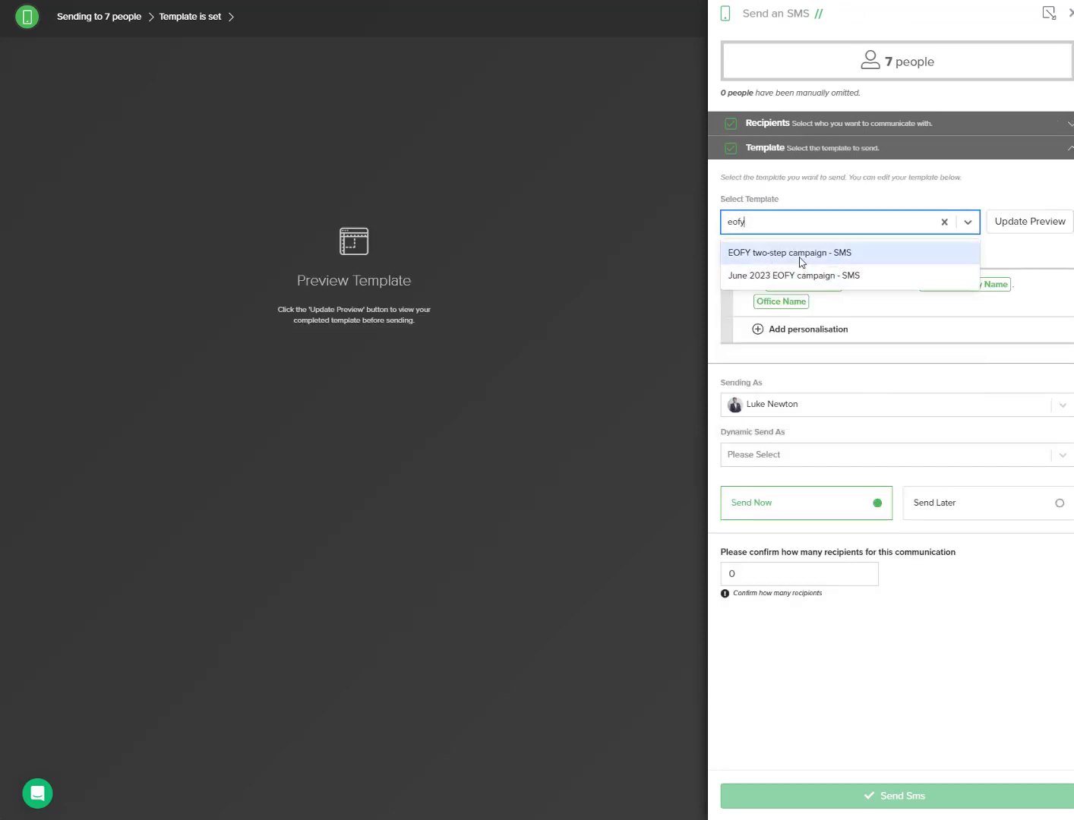
click(802, 255)
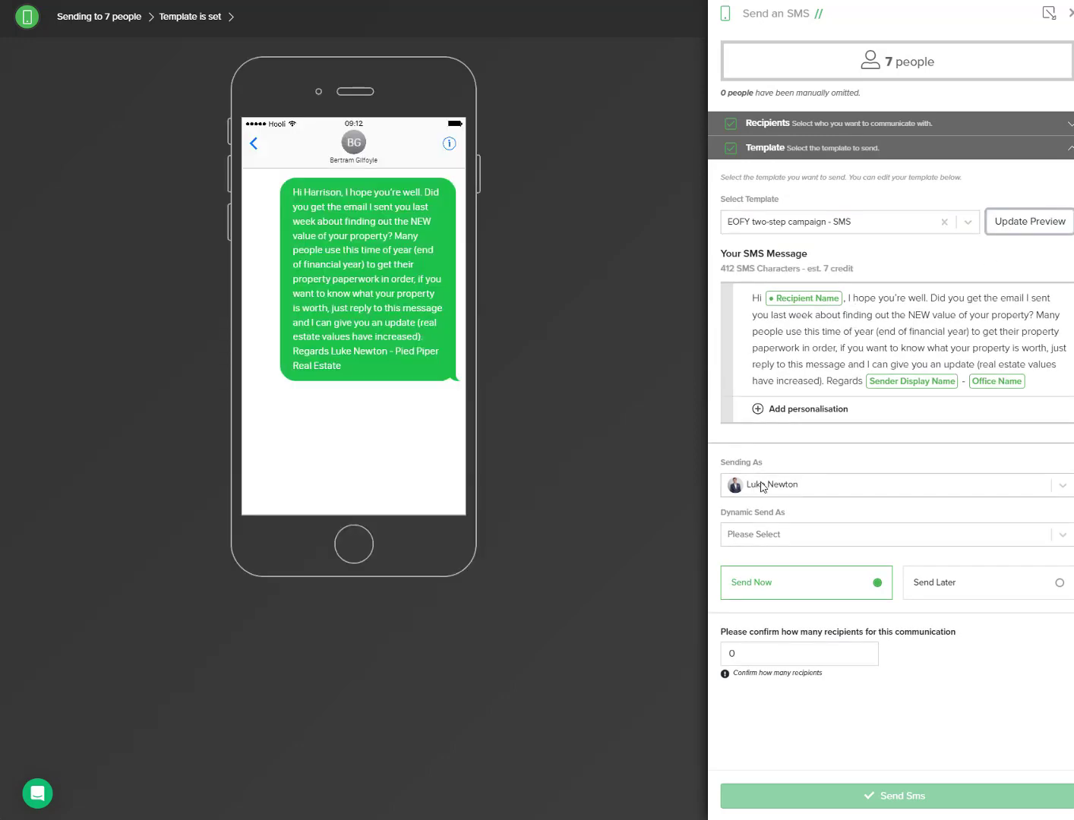
Step: Set the SMS Dynamic Send As option to Assigned Agent
click(755, 535)
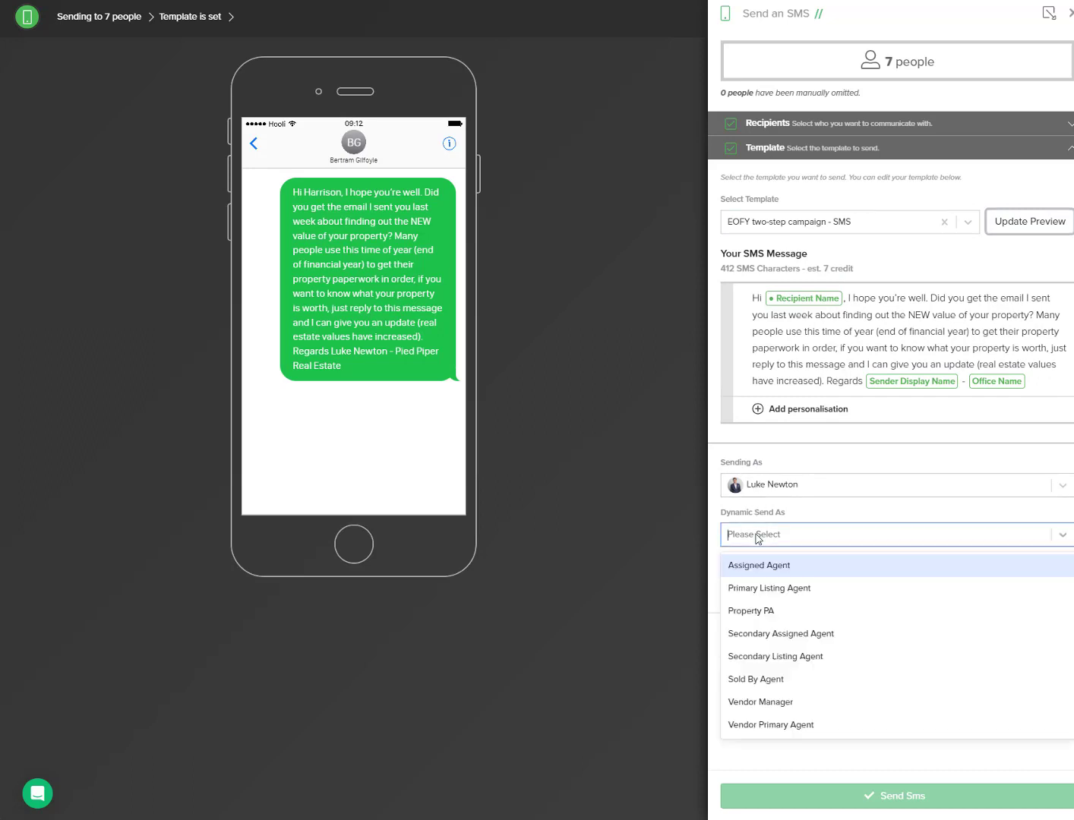
click(756, 568)
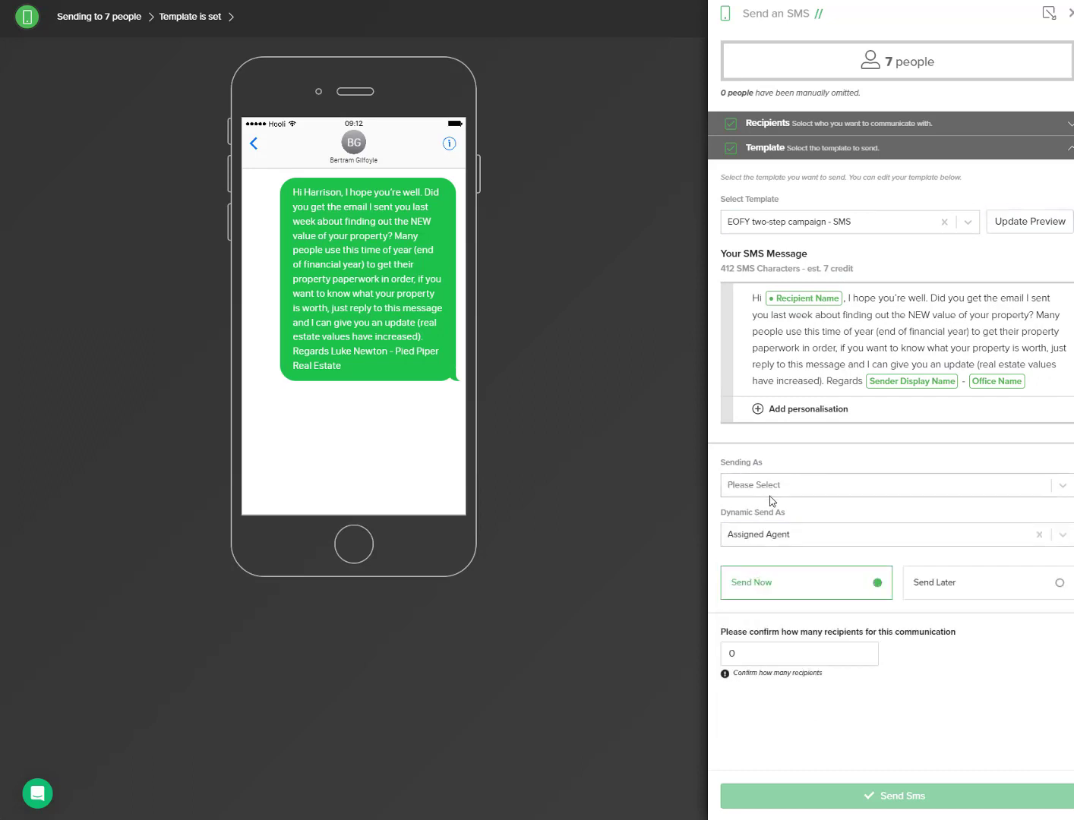
Step: Confirm 7 recipients for the SMS and close the send panel
key(BackSpace)
text(7)
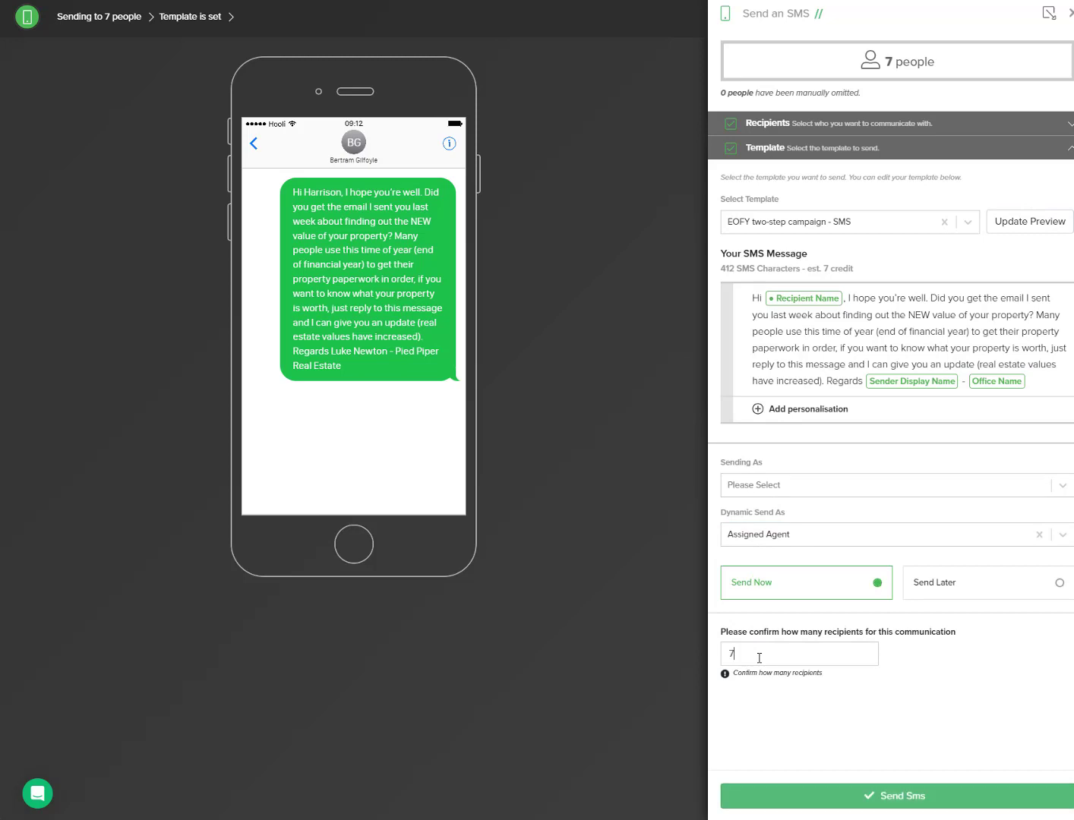
click(1071, 16)
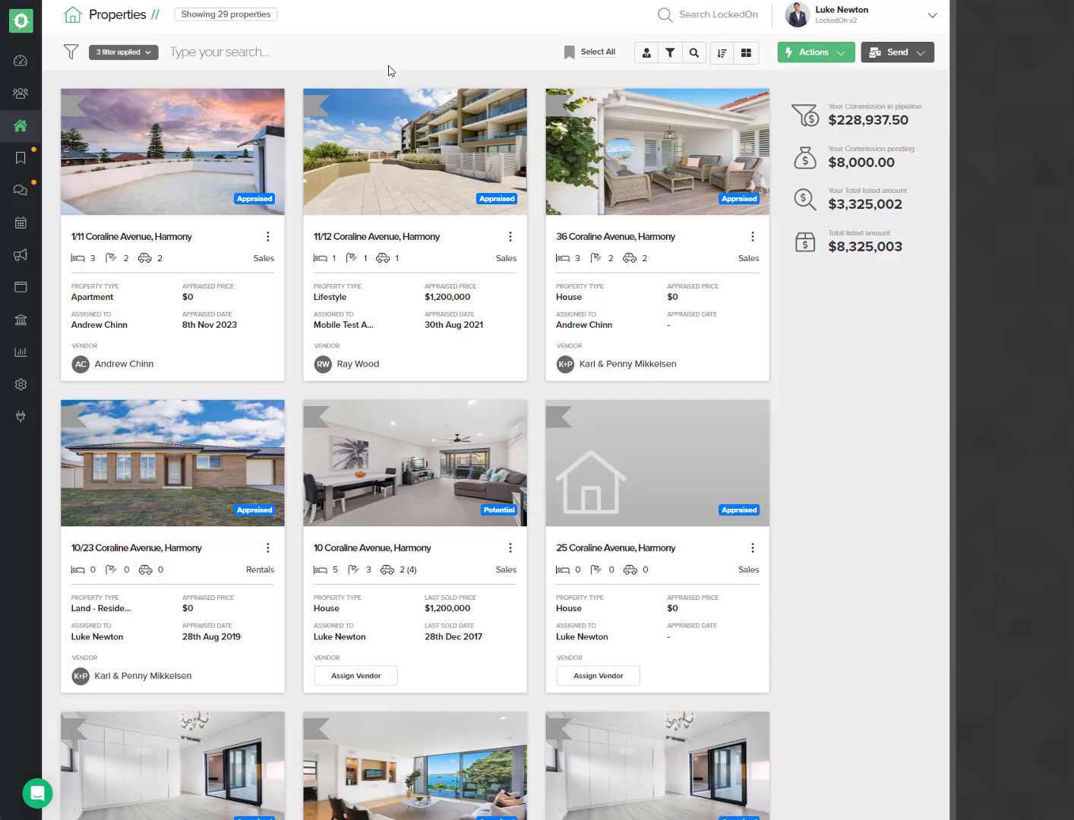